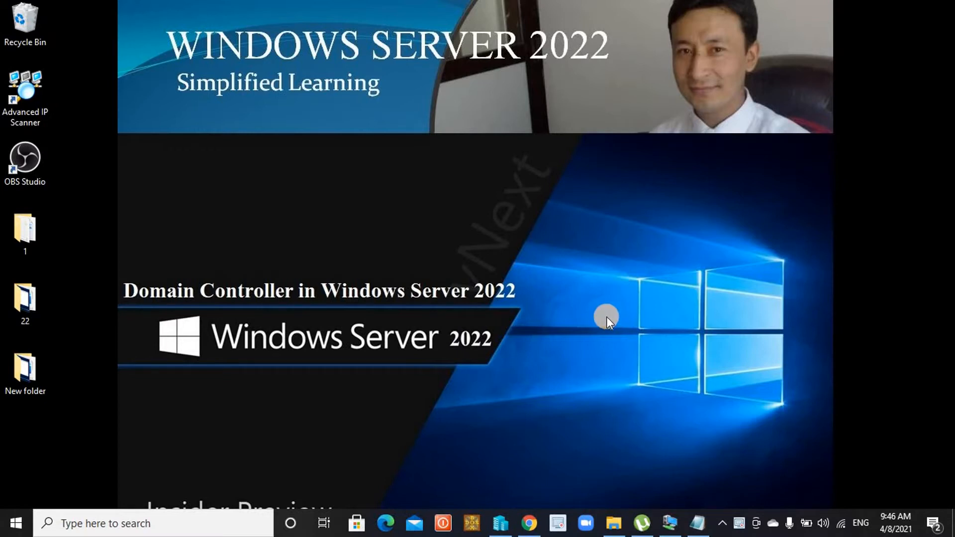
# Bring the running server's Virtual Machine Connection window to the front from the taskbar.
pyautogui.moveTo(674, 523)
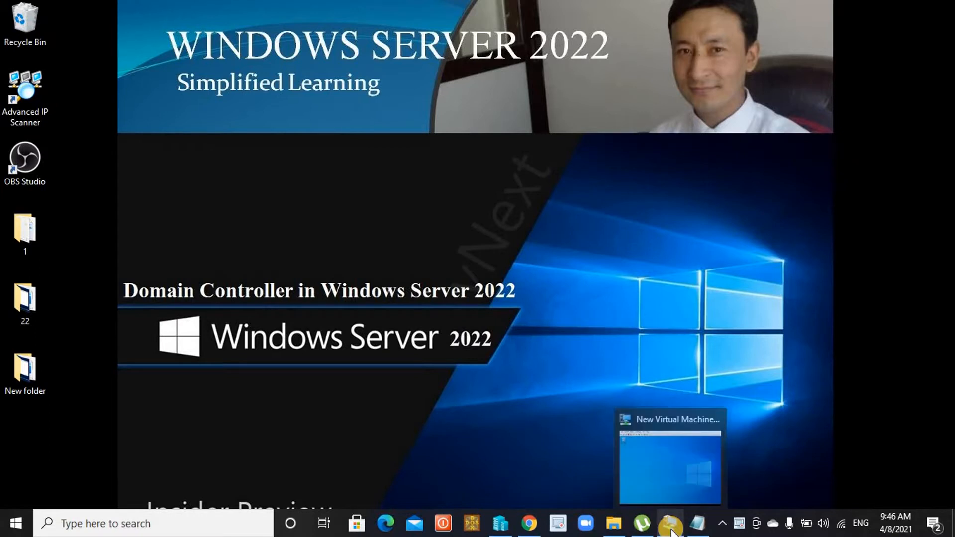
pyautogui.click(626, 471)
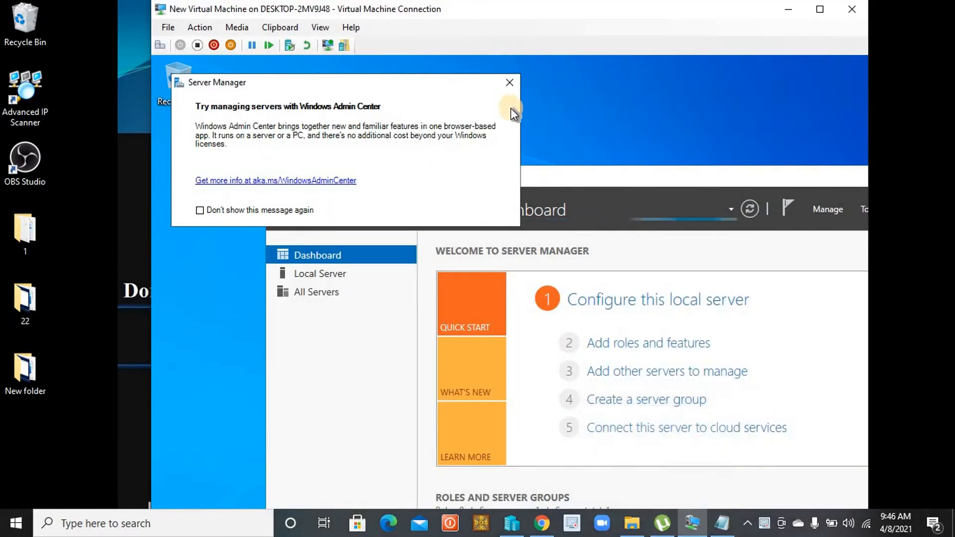
# Dismiss the Windows Admin Center notice, make the VM full-screen and minimise Server Manager.
pyautogui.click(509, 82)
pyautogui.doubleClick(545, 12)
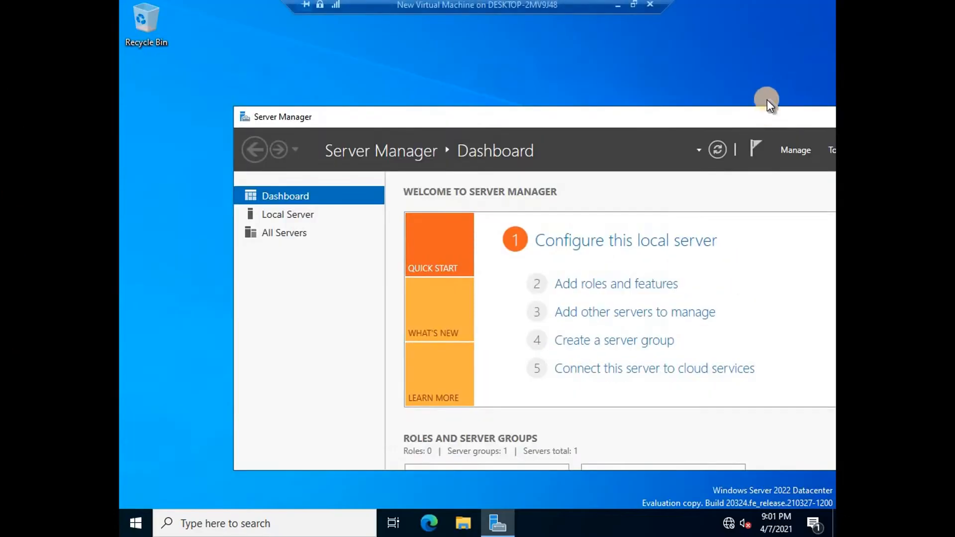
pyautogui.moveTo(712, 120); pyautogui.dragTo(538, 130)
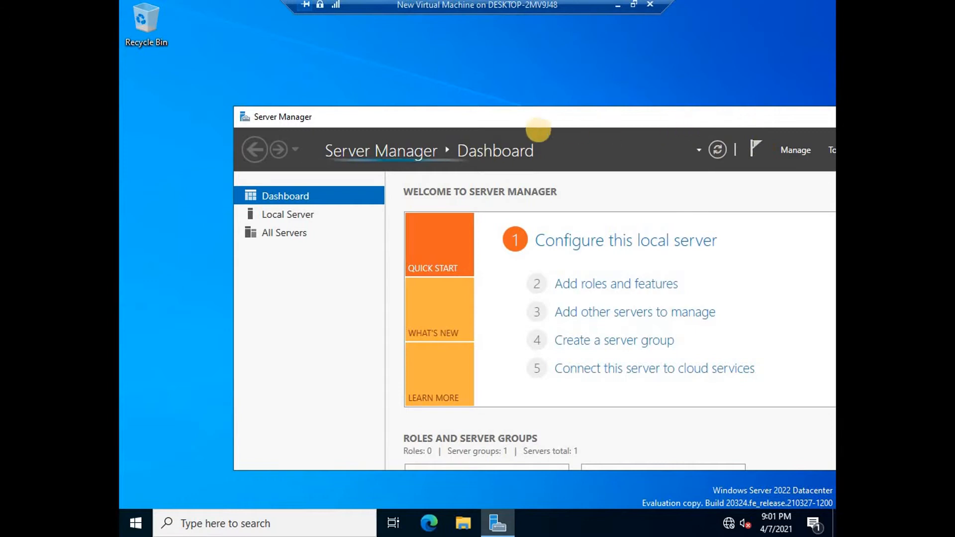
pyautogui.click(688, 128)
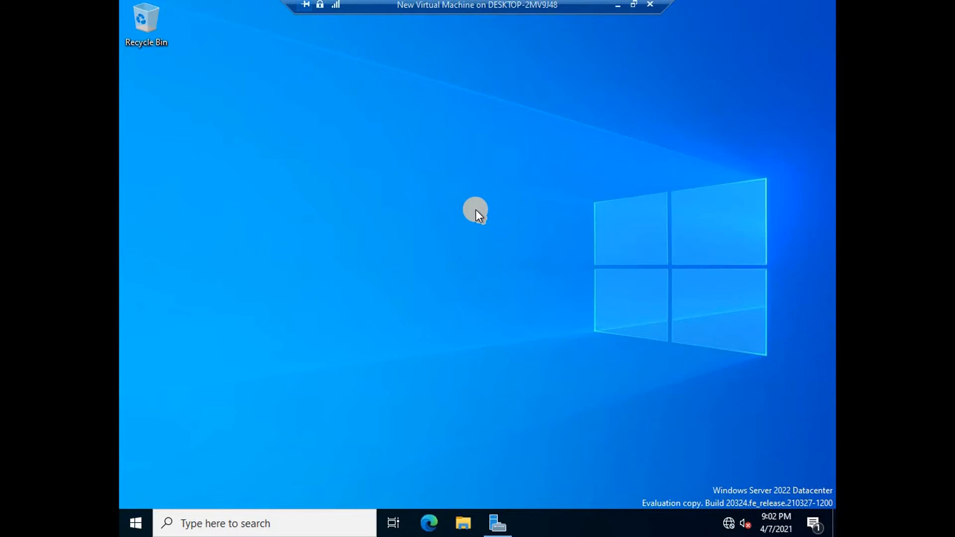
# Run ipconfig and ipconfig /all in Command Prompt to confirm host DC at 192.168.200.200.
pyautogui.press('super+r')
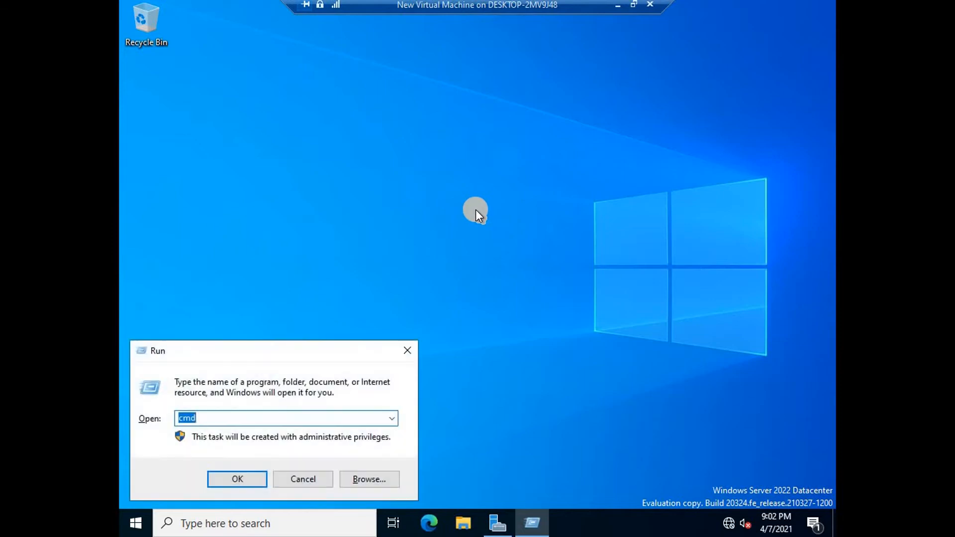
pyautogui.write('cmd')
pyautogui.press('Return')
pyautogui.write('ipconfig')
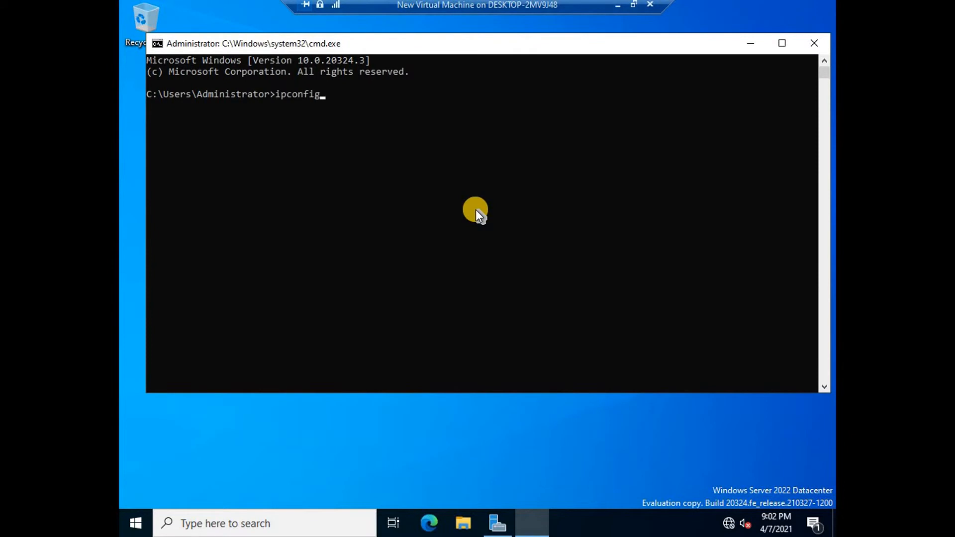
pyautogui.press('Return')
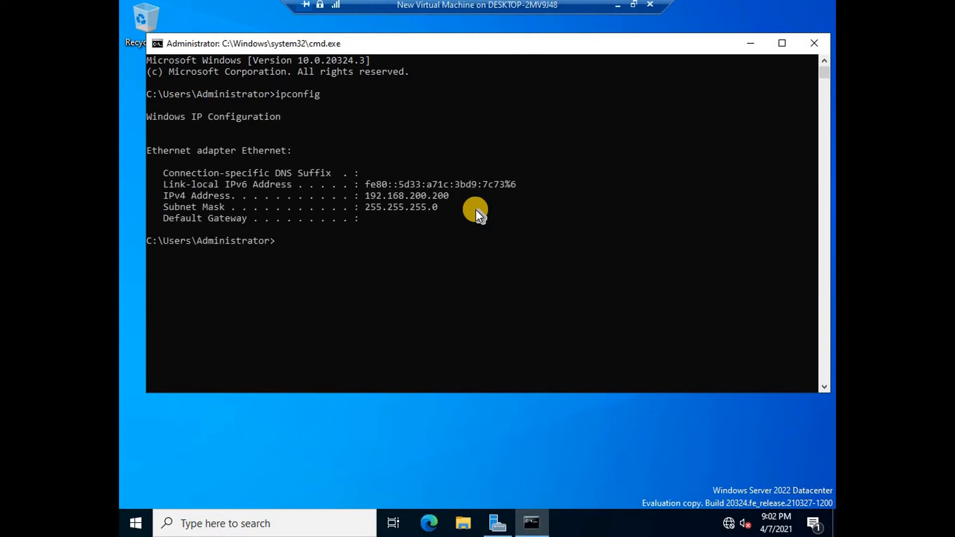
pyautogui.write('ipconfig /all')
pyautogui.press('Return')
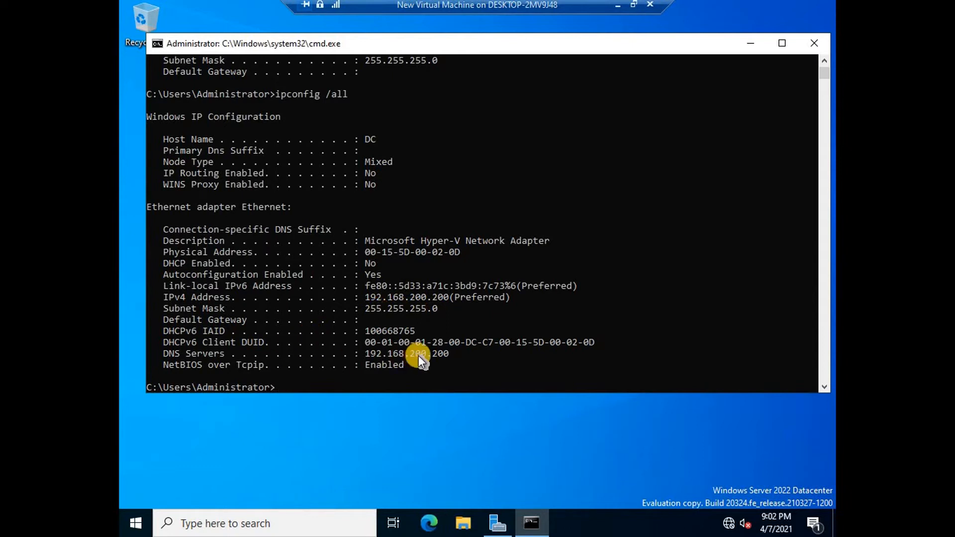
pyautogui.click(753, 39)
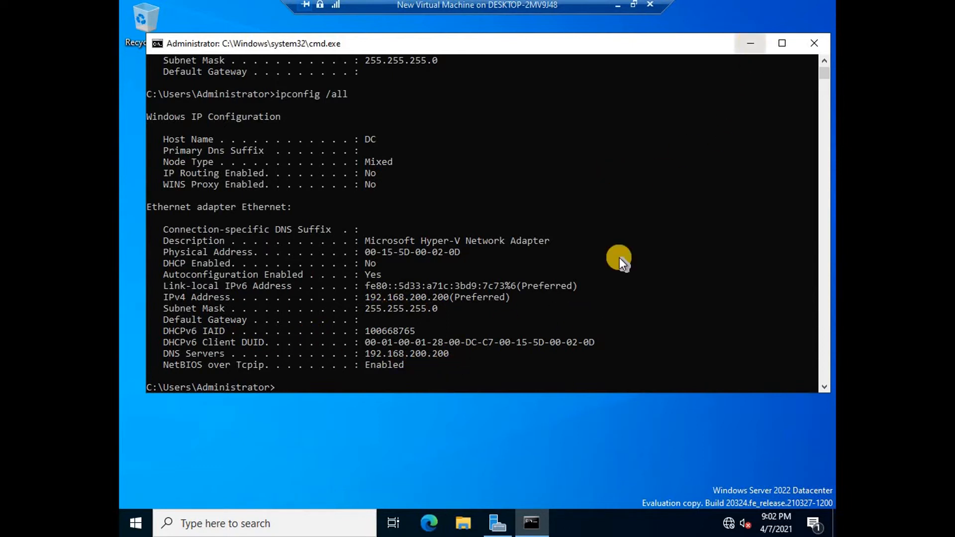
# Maximise Server Manager and start Add Roles and Features with a role-based installation.
pyautogui.click(498, 525)
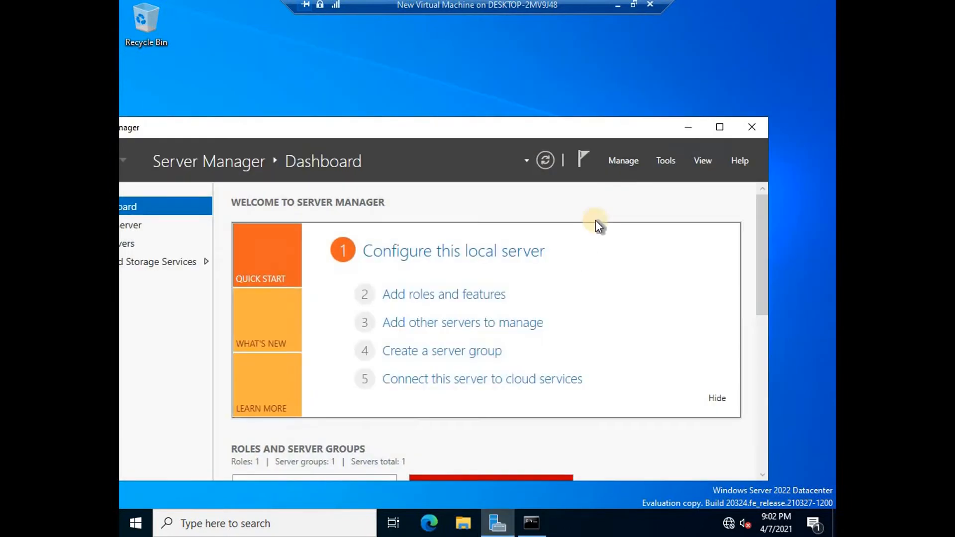
pyautogui.click(719, 128)
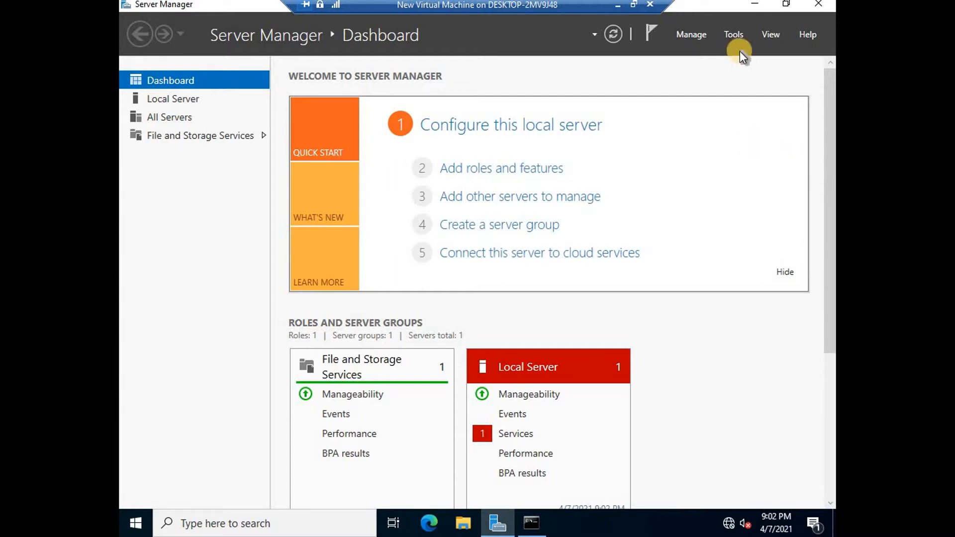
pyautogui.click(690, 34)
pyautogui.click(712, 53)
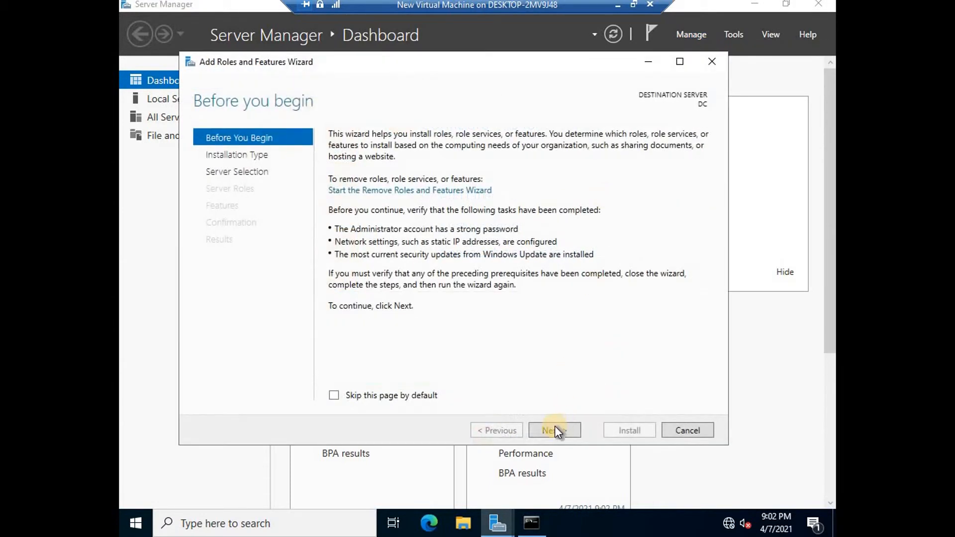
pyautogui.click(556, 428)
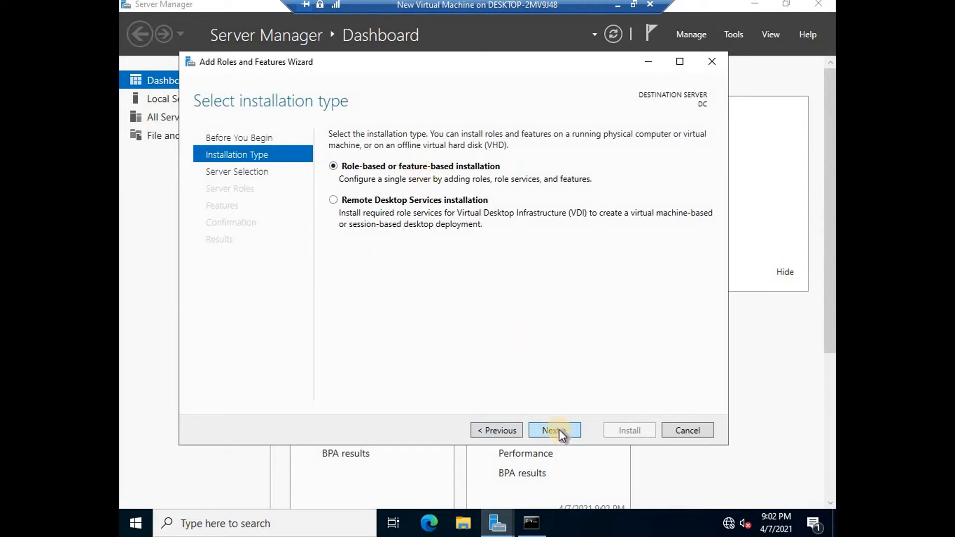
pyautogui.press('Return')
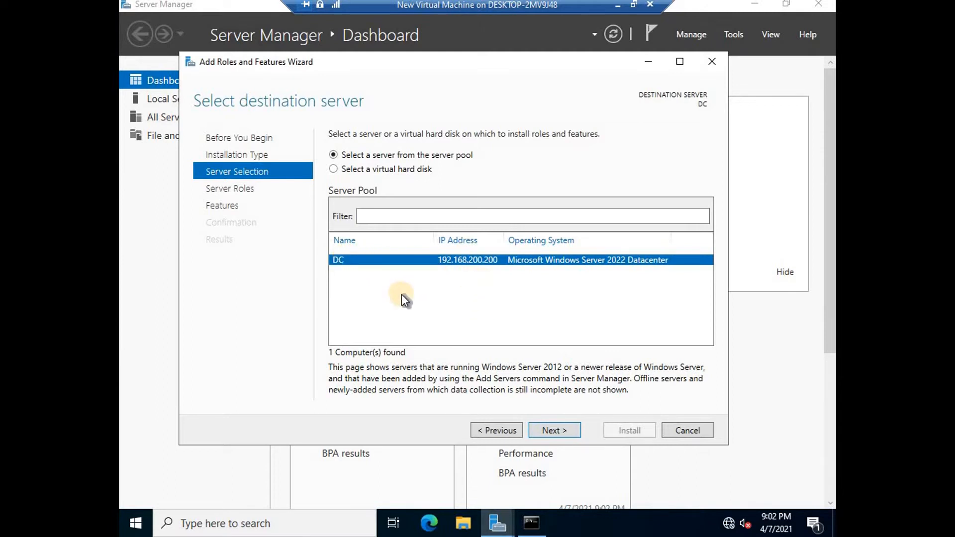
pyautogui.press('super+r')
# Run hostname in a Command Prompt to confirm the server is DC, then exit it.
pyautogui.write('cmd')
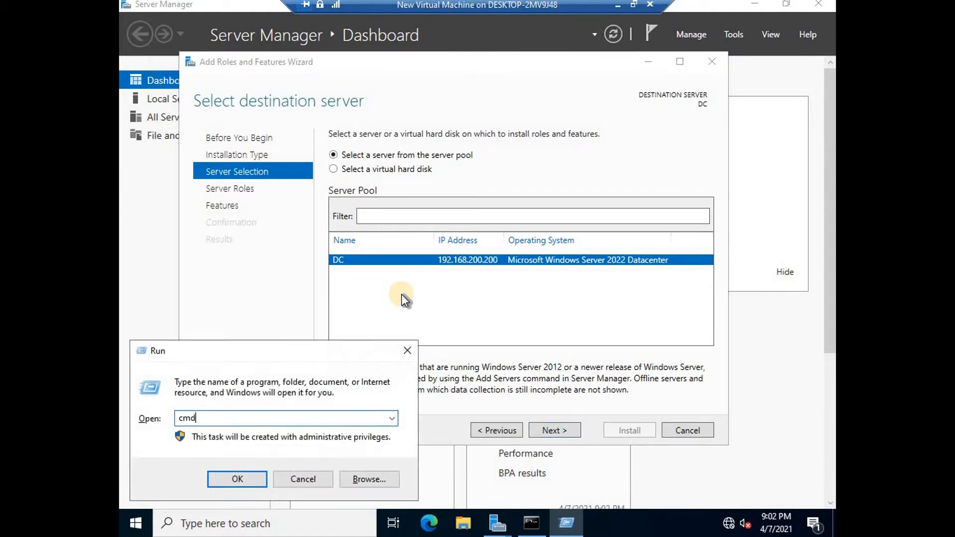
pyautogui.press('Return')
pyautogui.write('hostname')
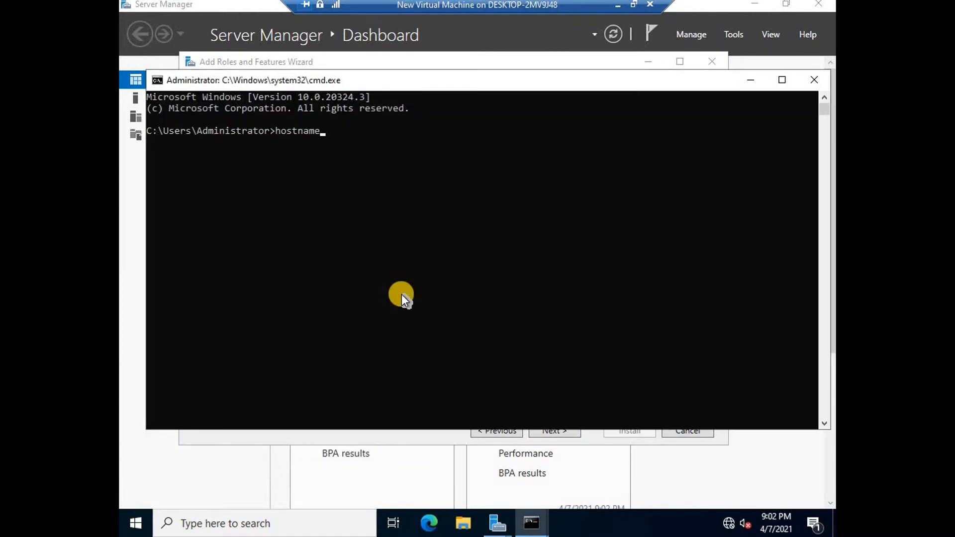
pyautogui.press('Return')
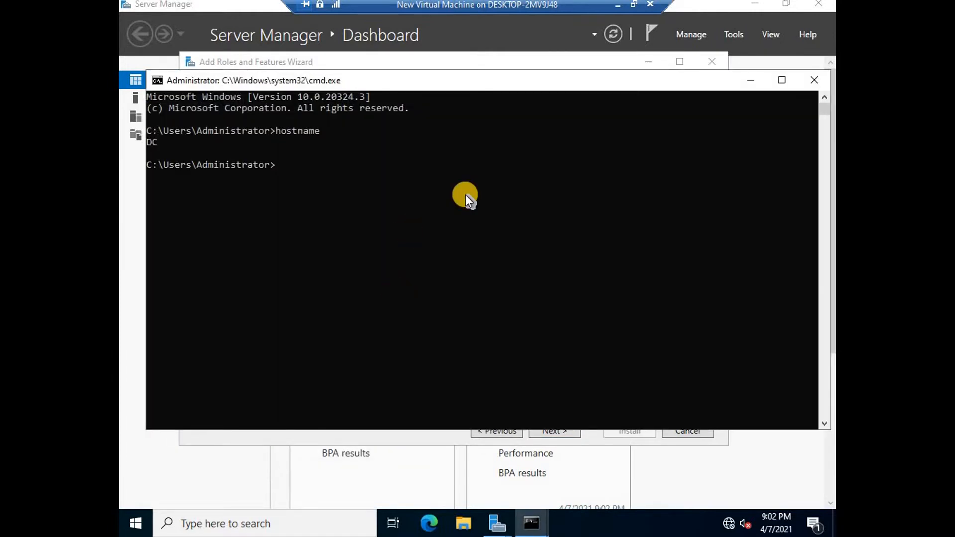
pyautogui.write('exit')
pyautogui.press('Return')
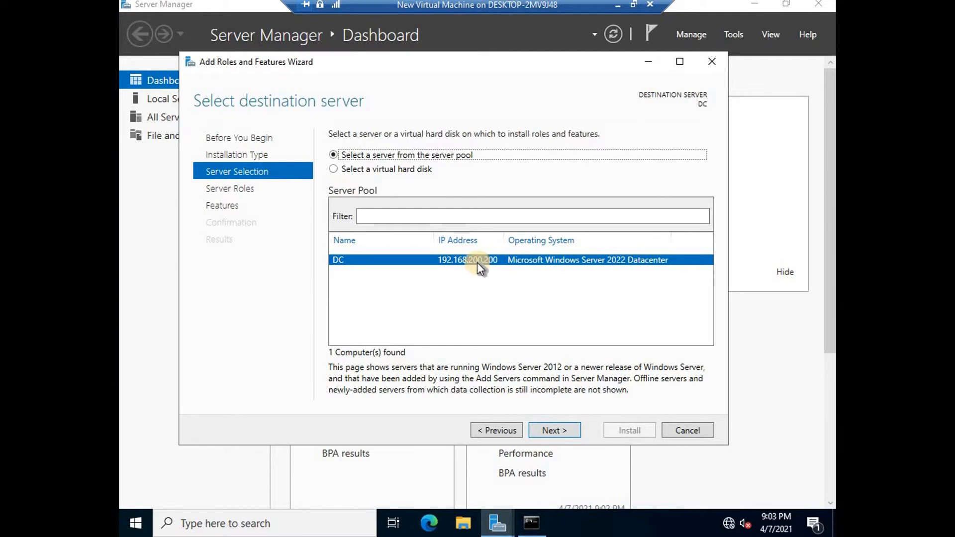
# Keep DC as the destination server and tick the Active Directory Domain Services role.
pyautogui.click(558, 427)
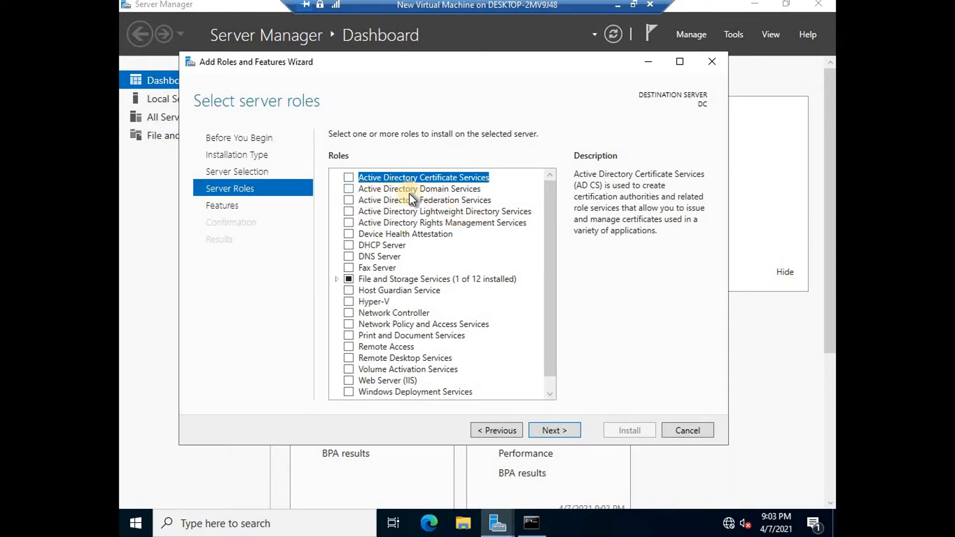
pyautogui.click(349, 189)
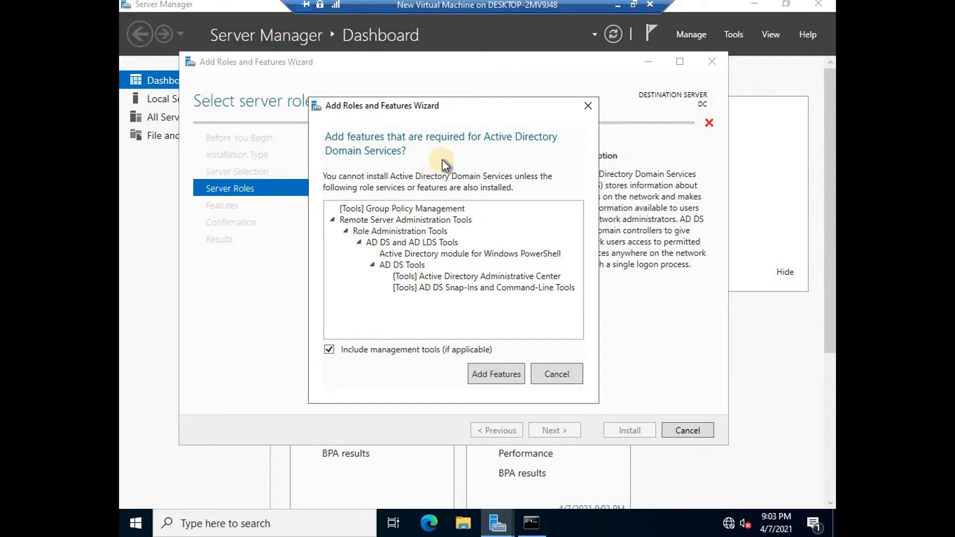
# Add the required AD DS management features and advance to the confirmation page.
pyautogui.moveTo(449, 104); pyautogui.dragTo(478, 142)
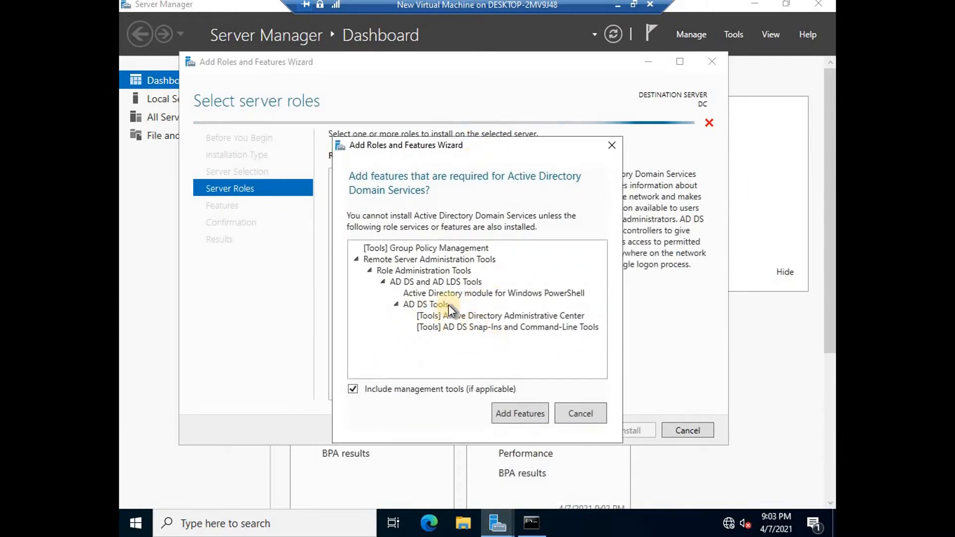
pyautogui.click(527, 413)
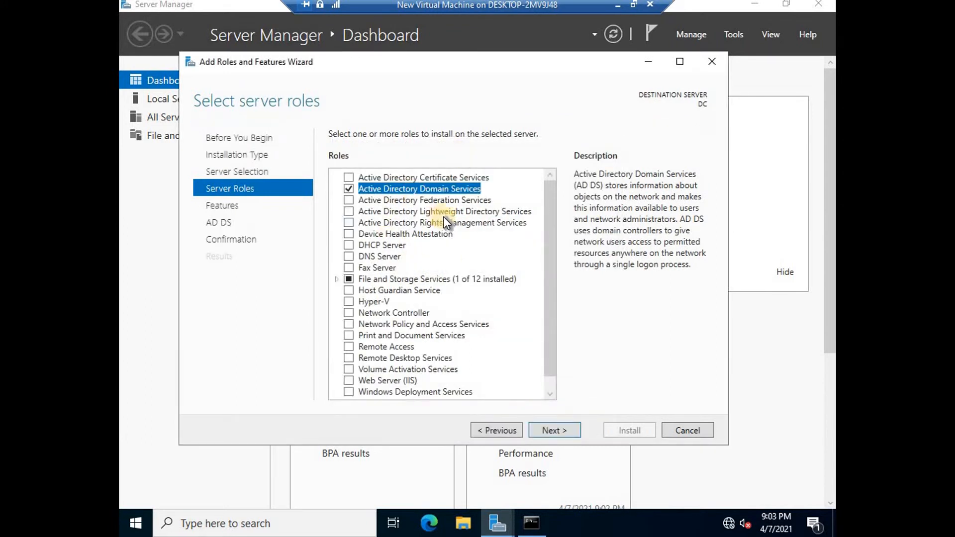
pyautogui.click(556, 432)
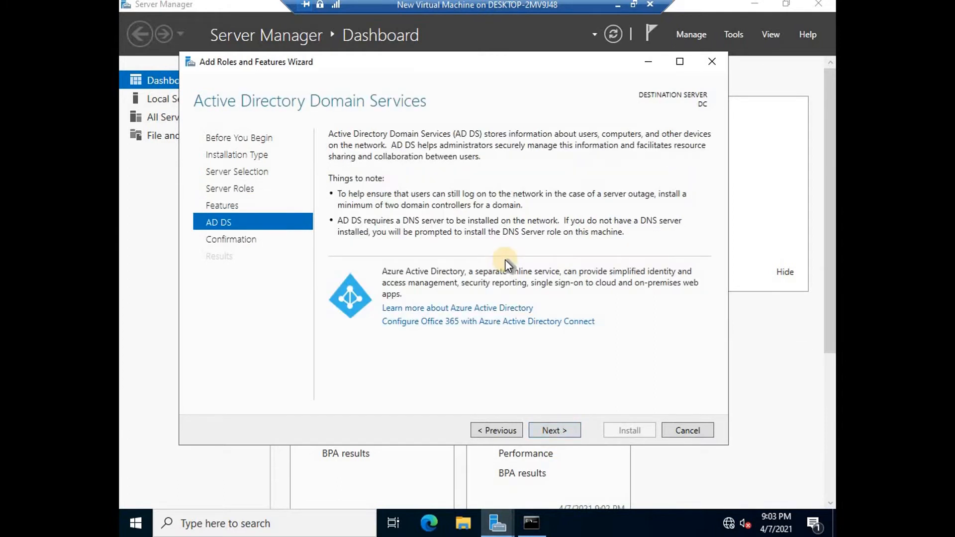
pyautogui.click(559, 433)
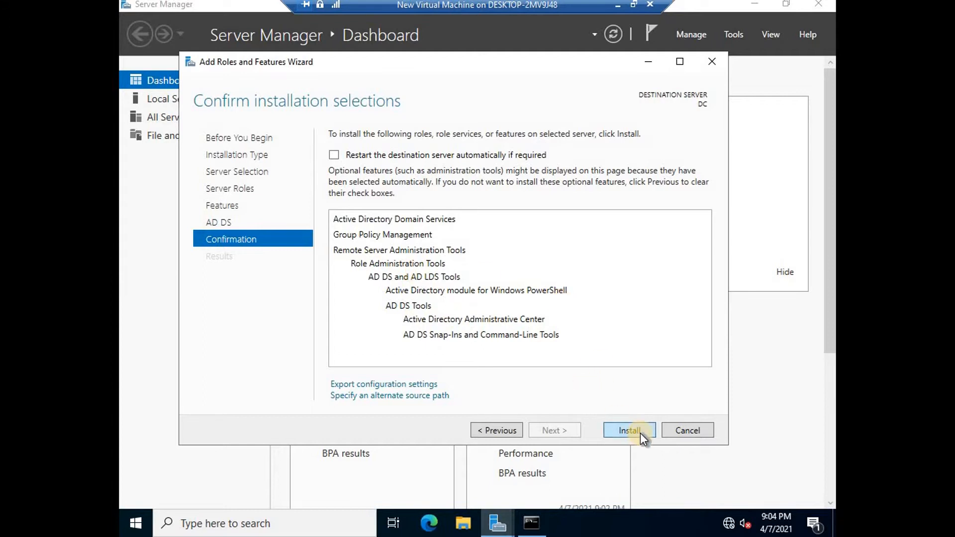
# Install Active Directory Domain Services on DC.
pyautogui.click(627, 430)
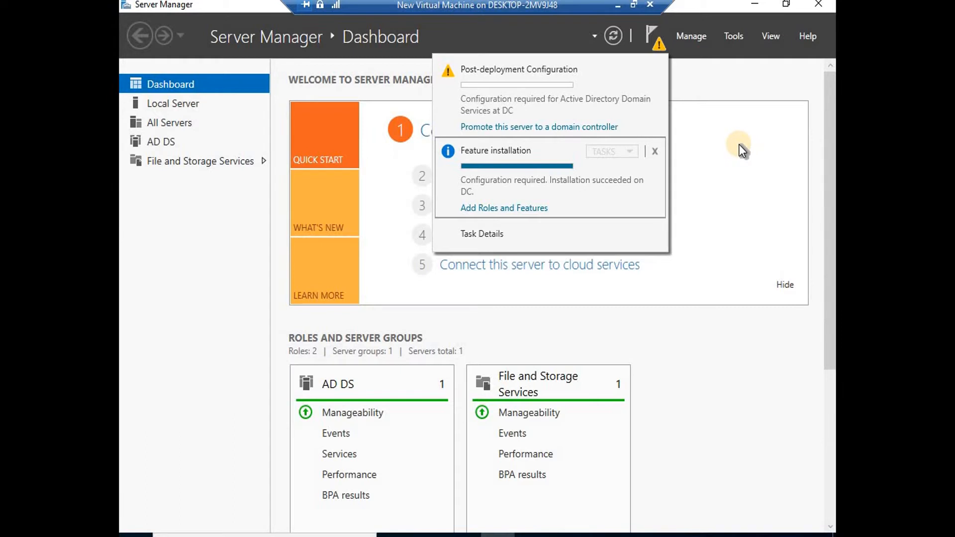
# Start promoting DC by adding a new forest with root domain viatech.com.
pyautogui.click(513, 128)
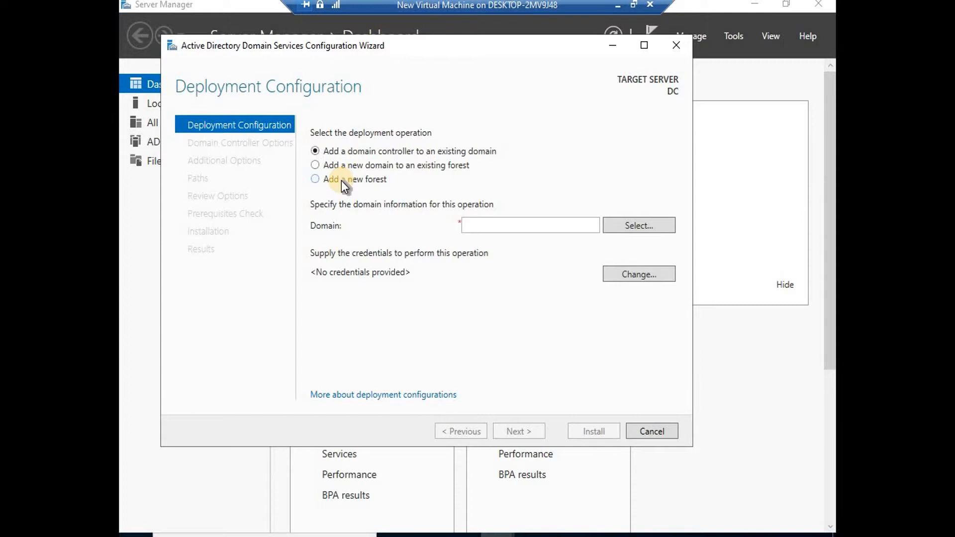
pyautogui.click(315, 179)
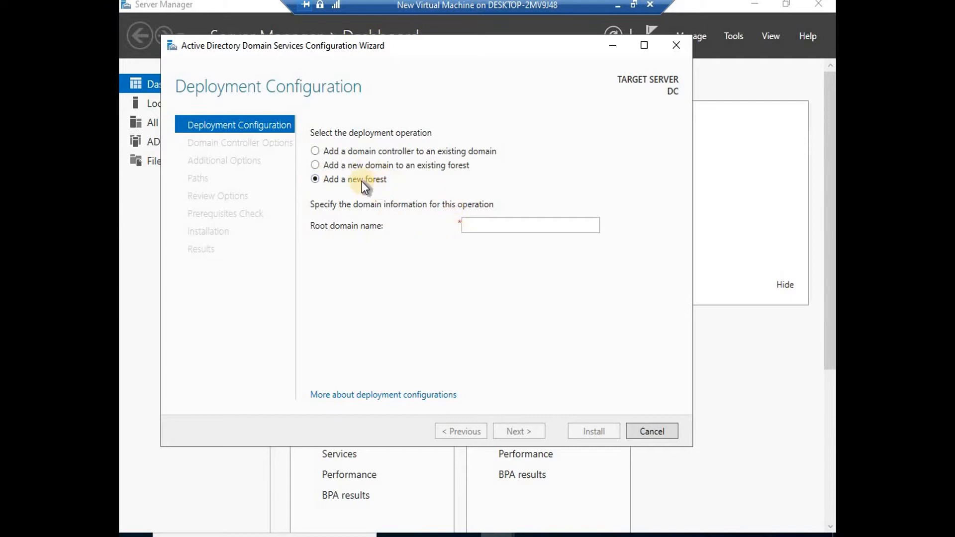
pyautogui.click(478, 225)
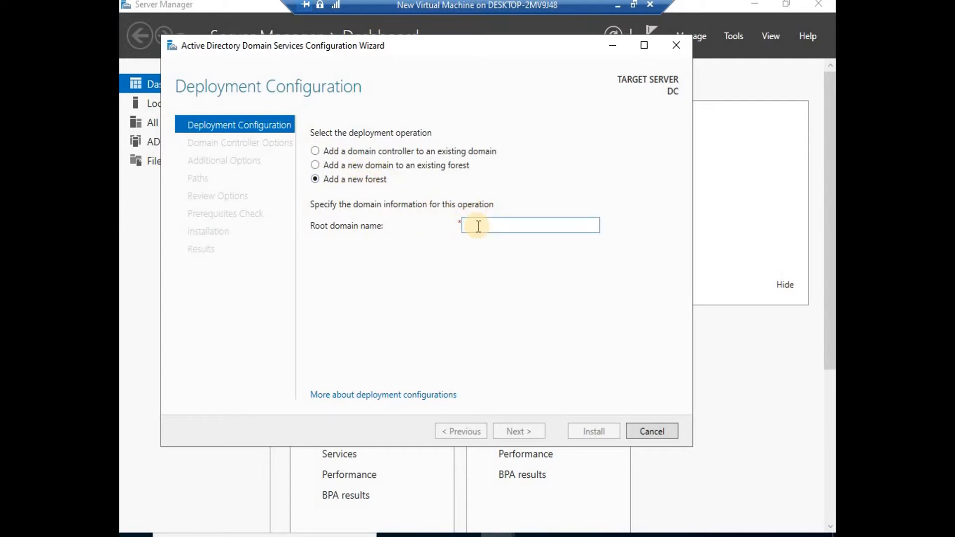
pyautogui.write('viatech.c')
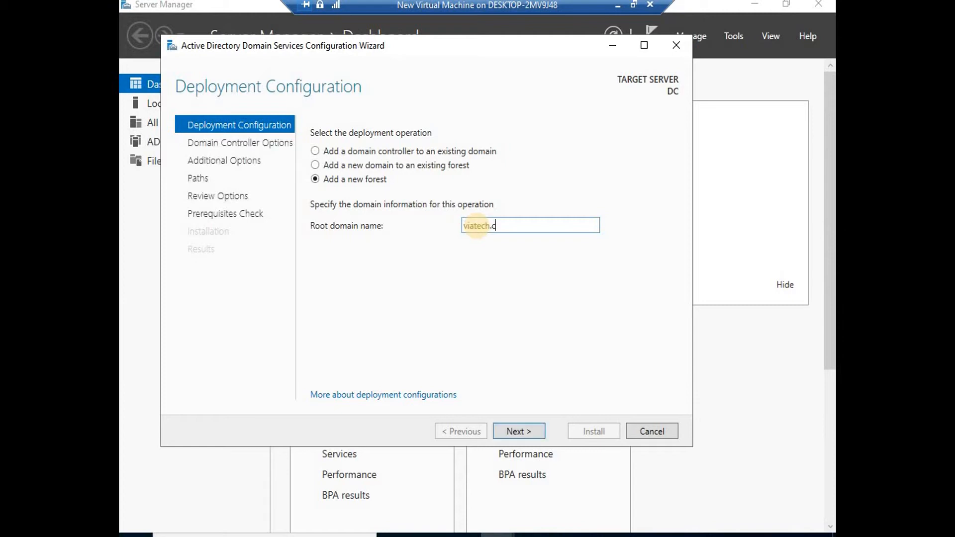
pyautogui.write('om')
pyautogui.click(520, 430)
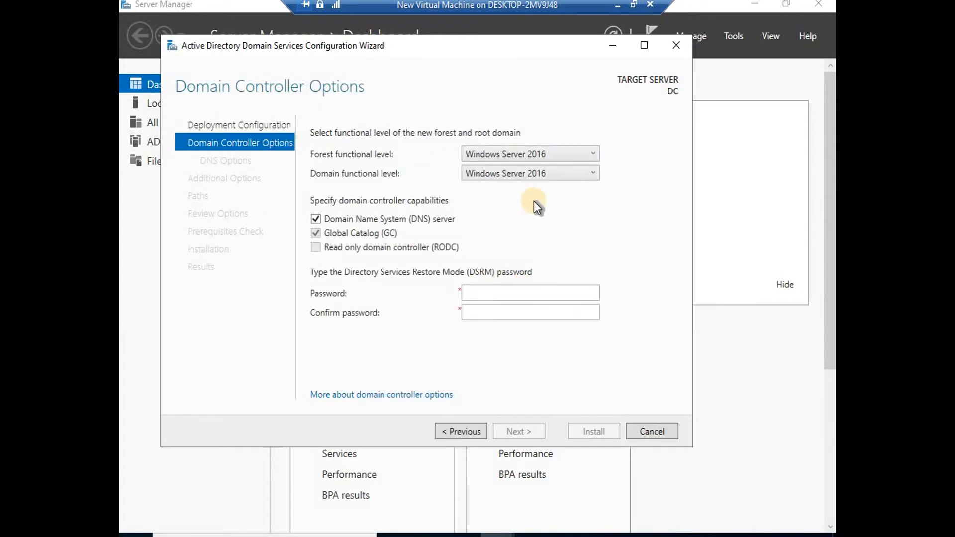
# Keep Windows Server 2016 forest level and enter and confirm the DSRM password.
pyautogui.click(591, 153)
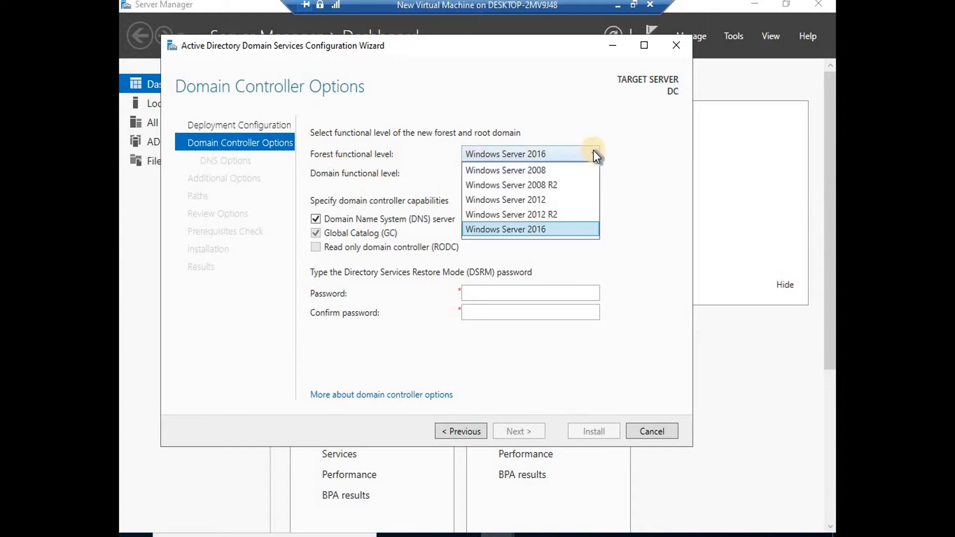
pyautogui.click(543, 229)
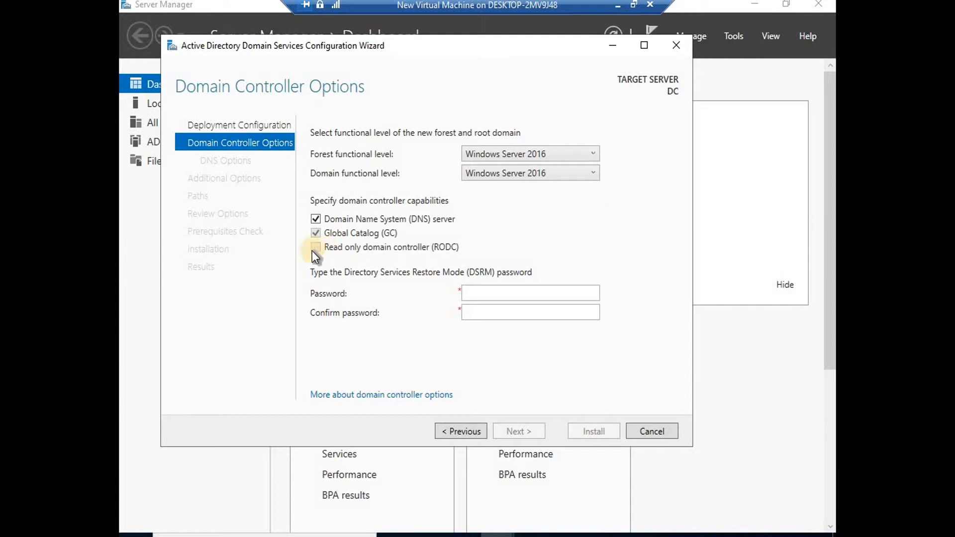
pyautogui.click(478, 294)
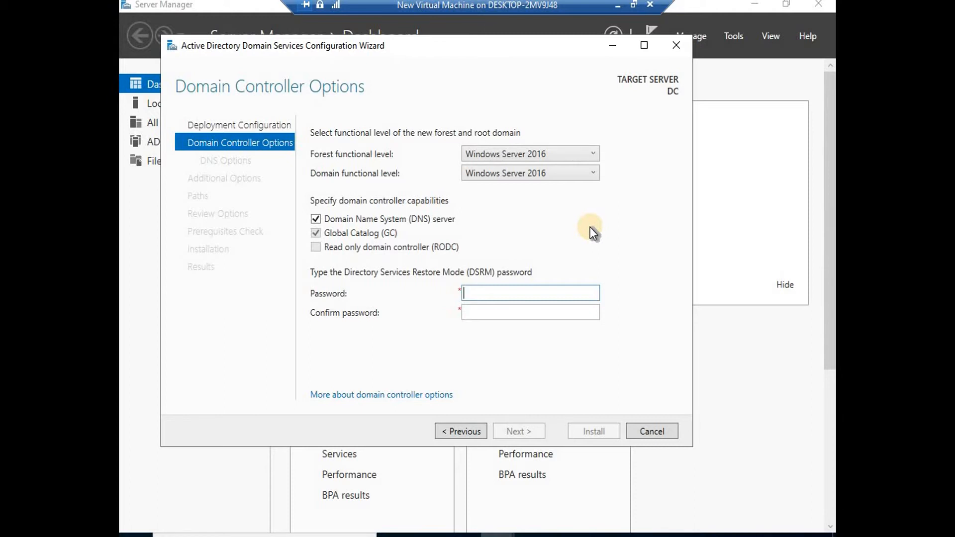
pyautogui.write('P@ssw0rd')
pyautogui.press('Tab')
pyautogui.write('P@ssw')
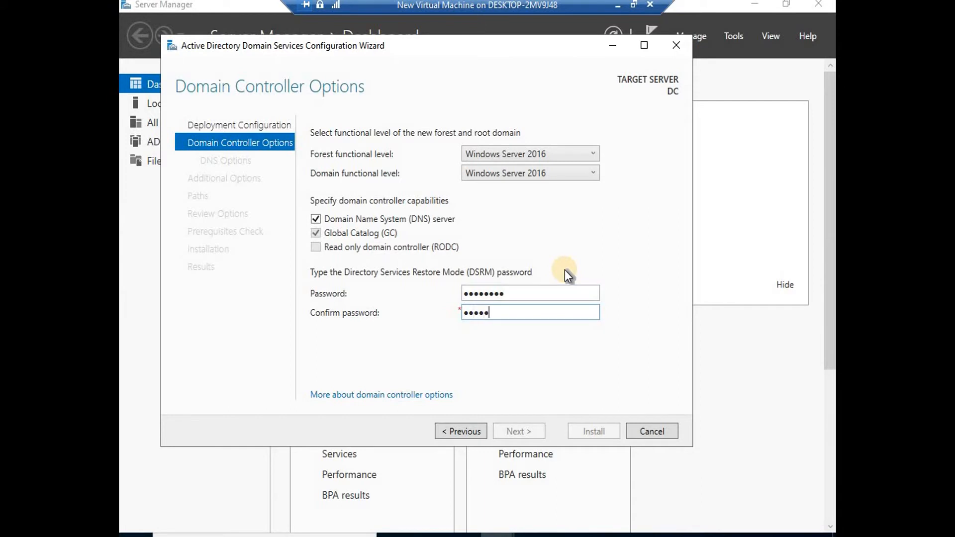
pyautogui.write('0rd')
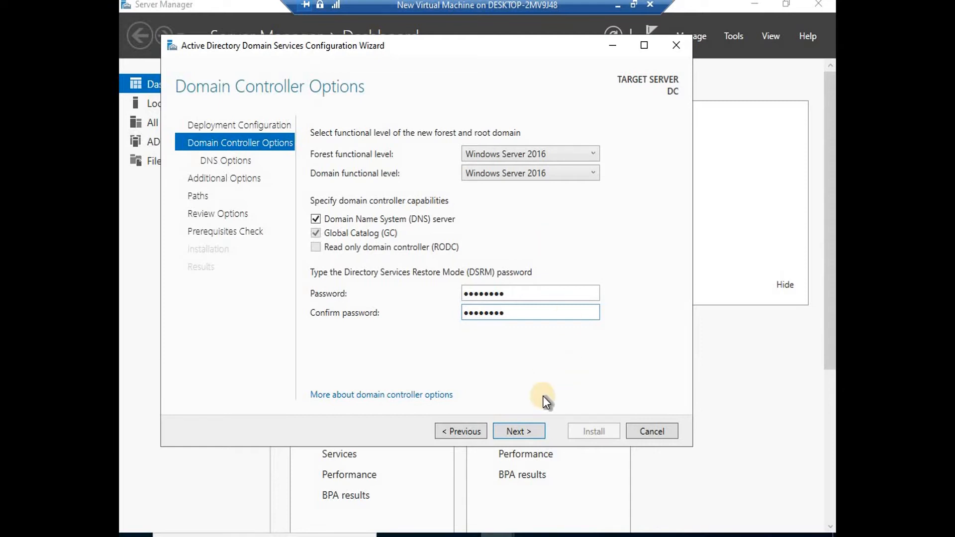
pyautogui.click(524, 433)
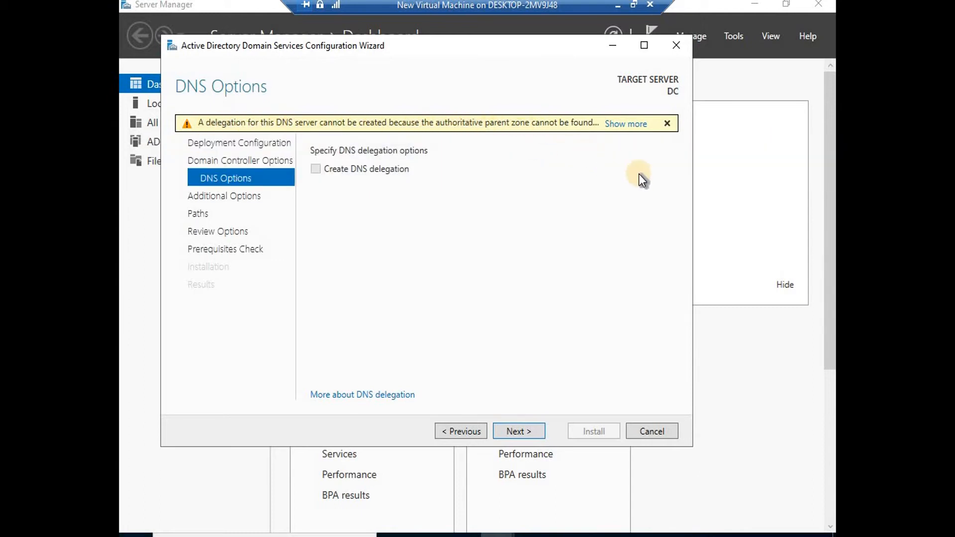
# Keep the DNS Options defaults and the NetBIOS name VIATECH, advancing to the Paths page.
pyautogui.click(520, 431)
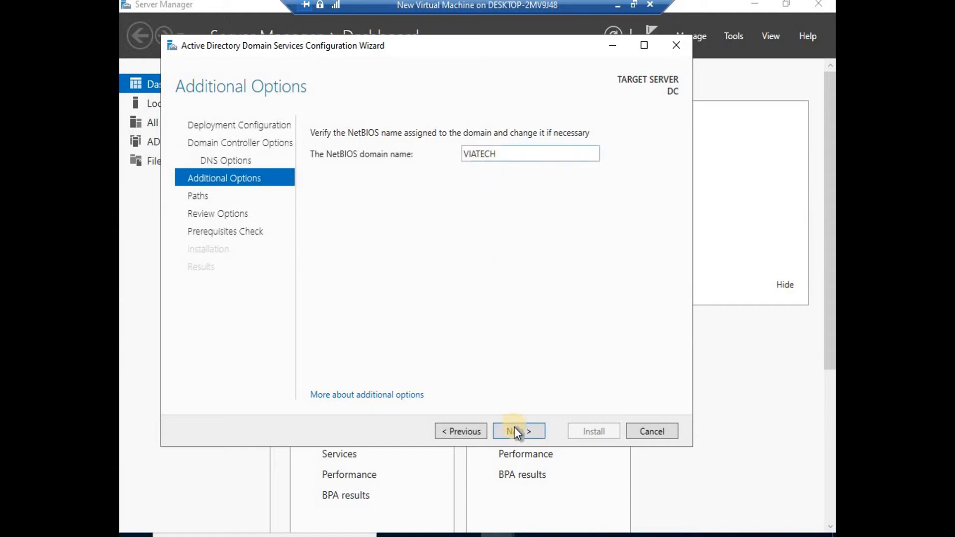
pyautogui.click(519, 429)
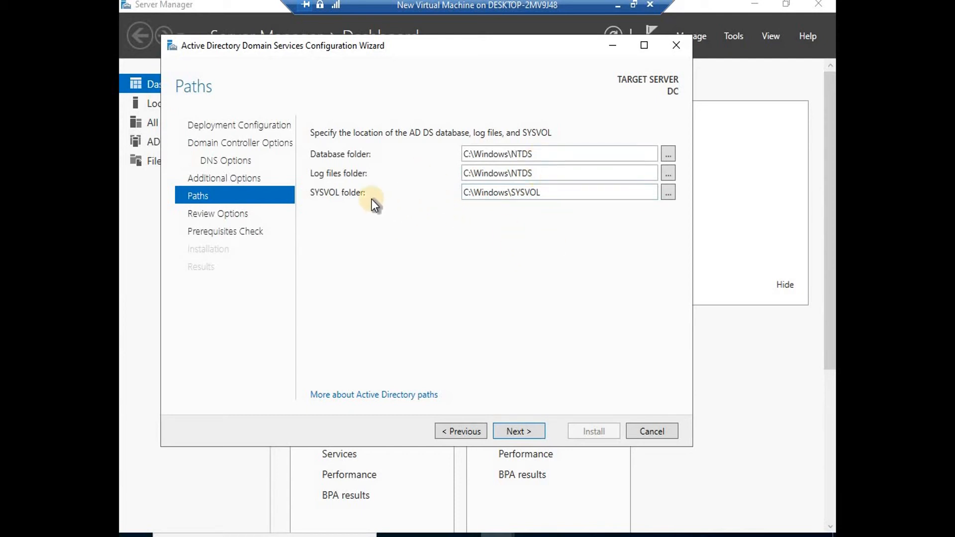
# Review the default C:\Windows Database, Log files and SYSVOL paths, then continue to Review Options.
pyautogui.doubleClick(486, 197)
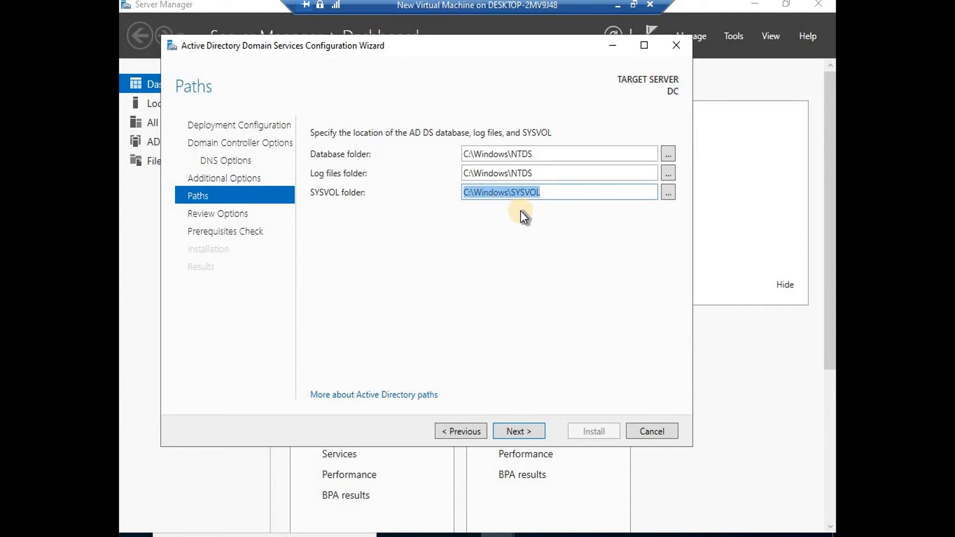
pyautogui.click(339, 173)
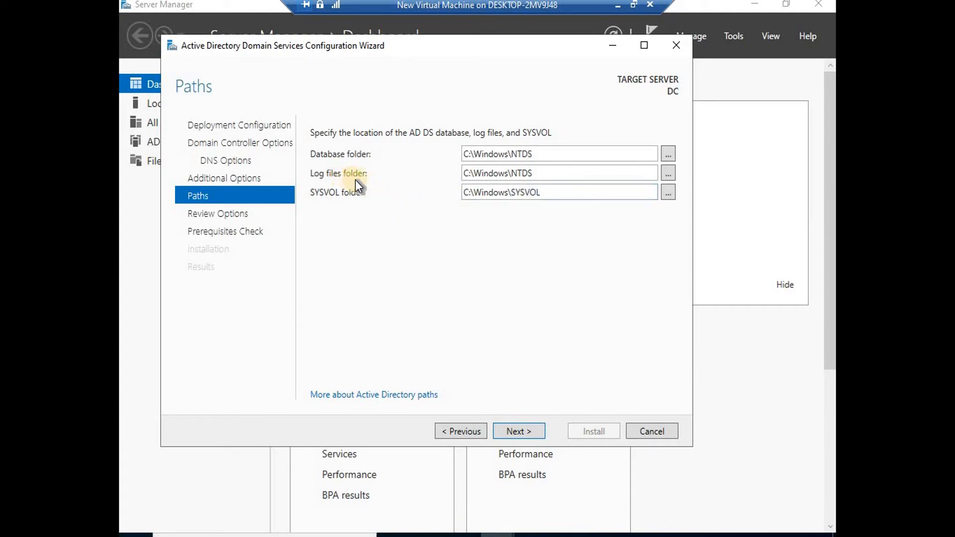
pyautogui.doubleClick(531, 173)
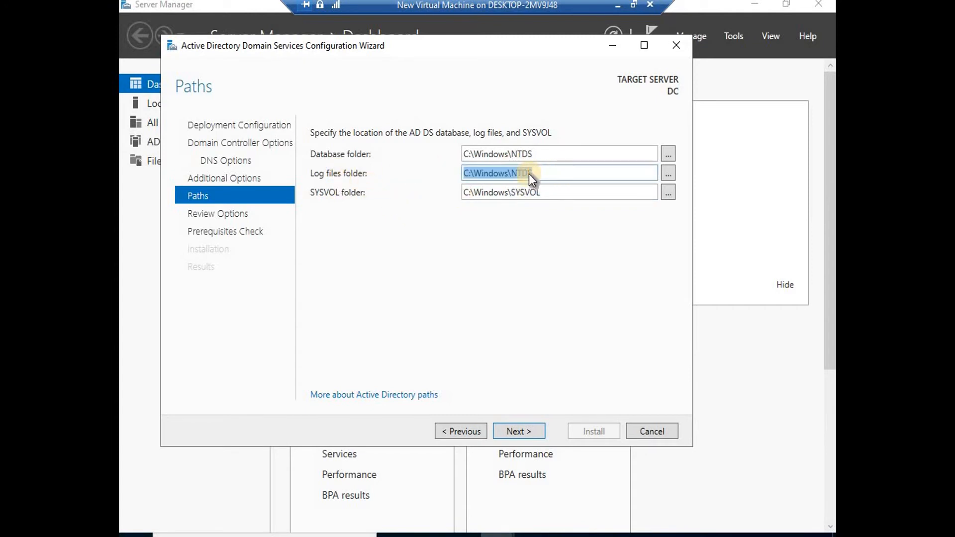
pyautogui.click(548, 174)
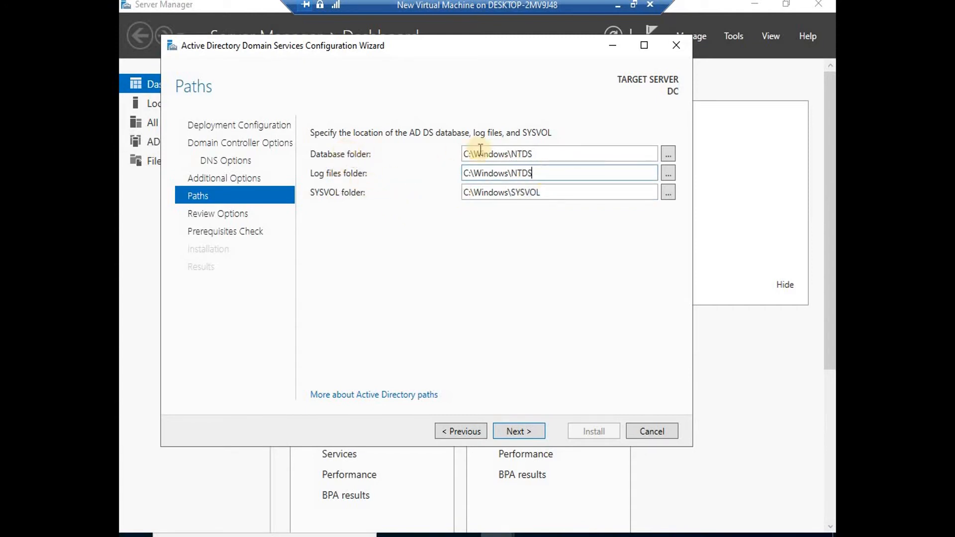
pyautogui.doubleClick(536, 154)
pyautogui.doubleClick(544, 193)
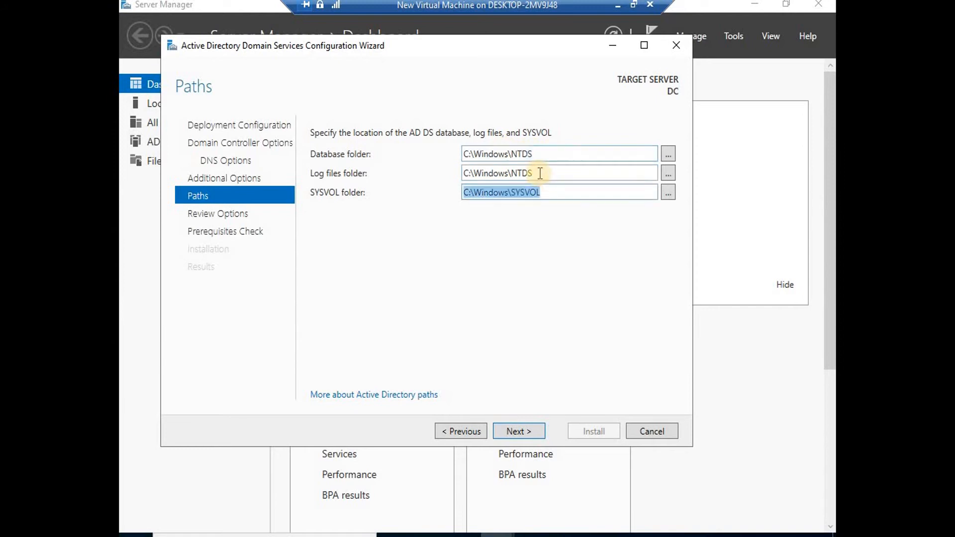
pyautogui.doubleClick(542, 175)
pyautogui.doubleClick(542, 155)
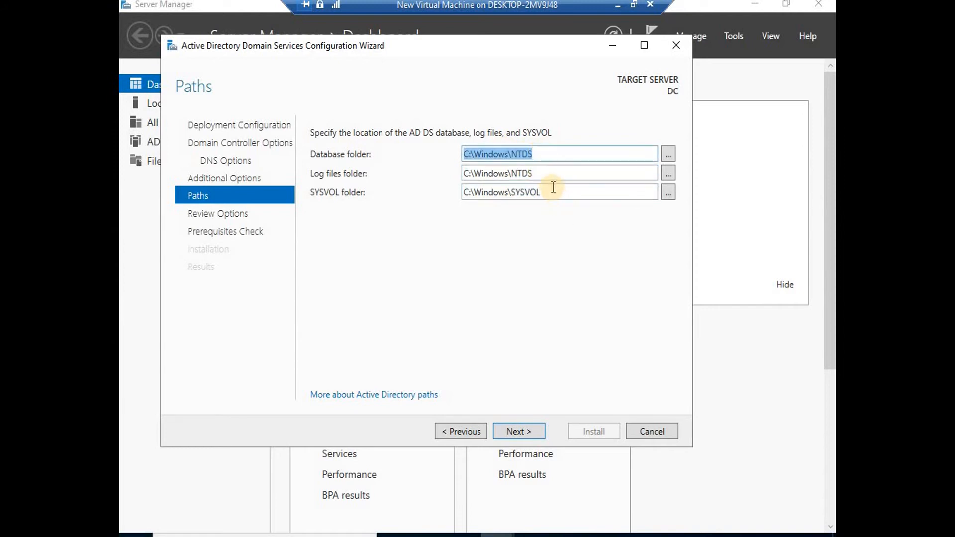
pyautogui.doubleClick(552, 190)
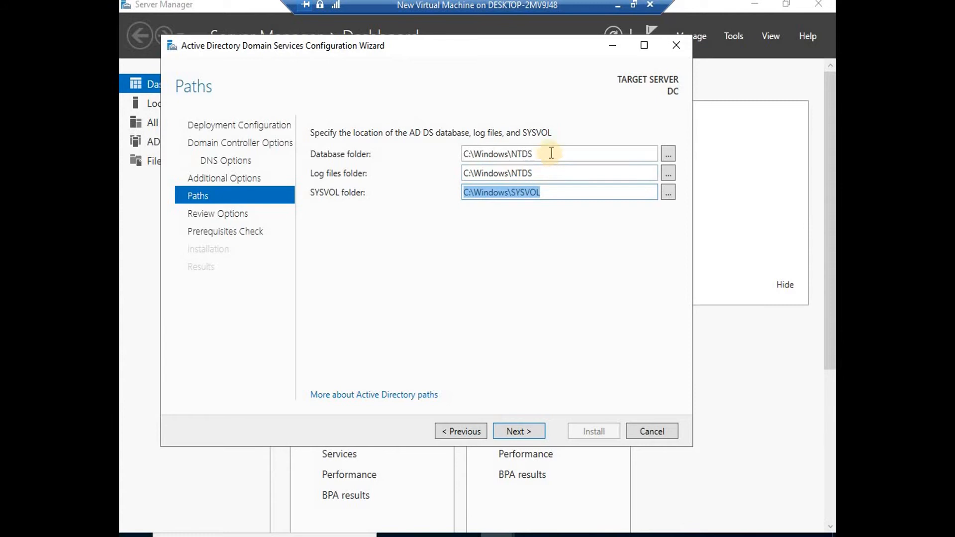
pyautogui.doubleClick(552, 154)
pyautogui.doubleClick(548, 174)
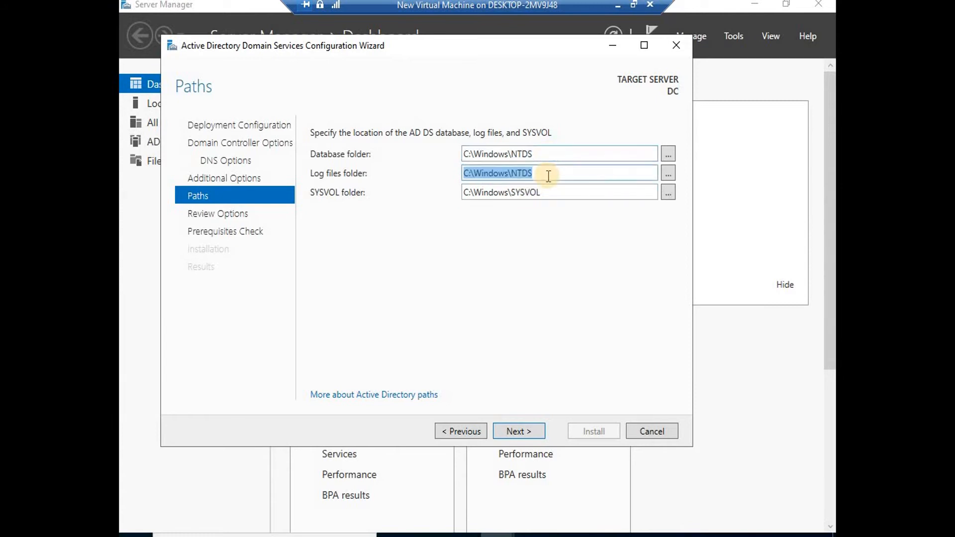
pyautogui.doubleClick(548, 192)
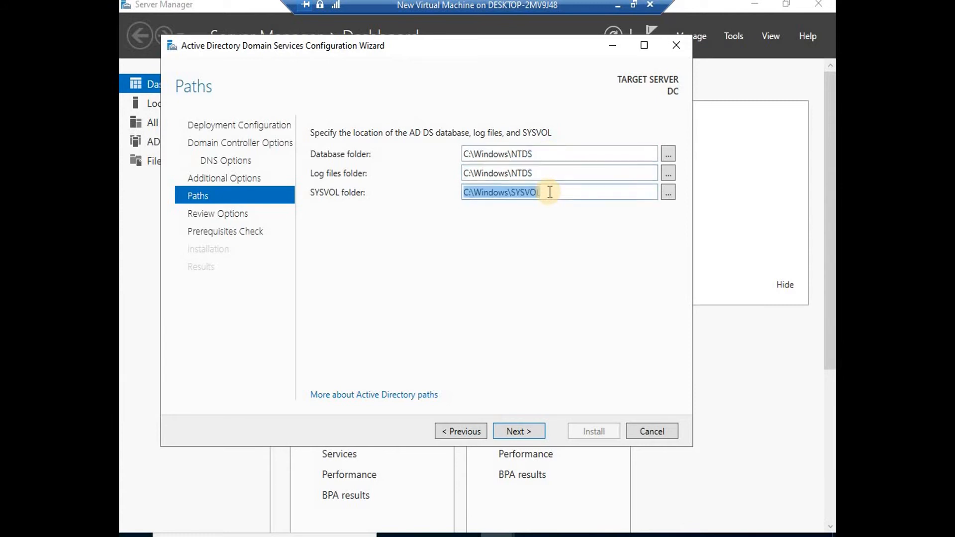
pyautogui.click(521, 432)
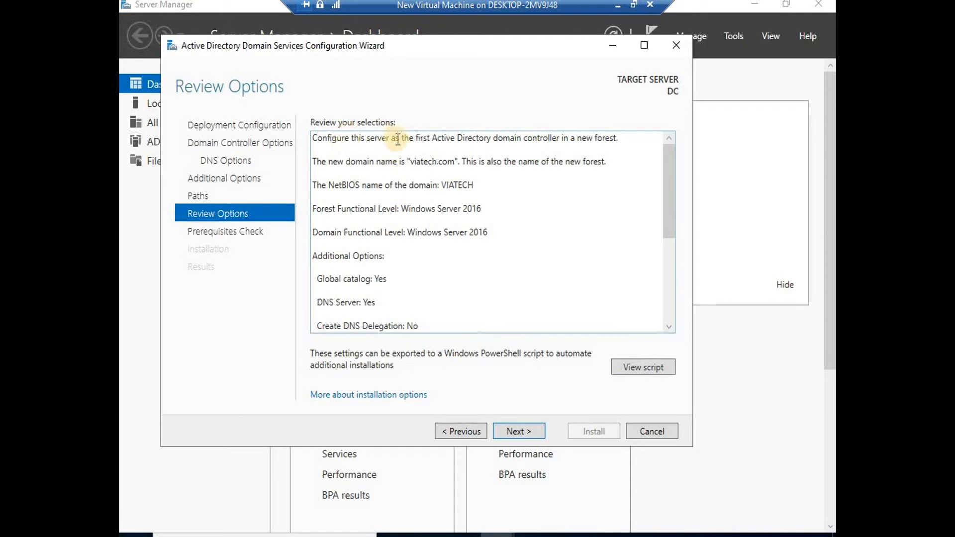
# Check the Review Options summary and the generated PowerShell script, then run the prerequisites check.
pyautogui.scroll(-3, 443, 226)
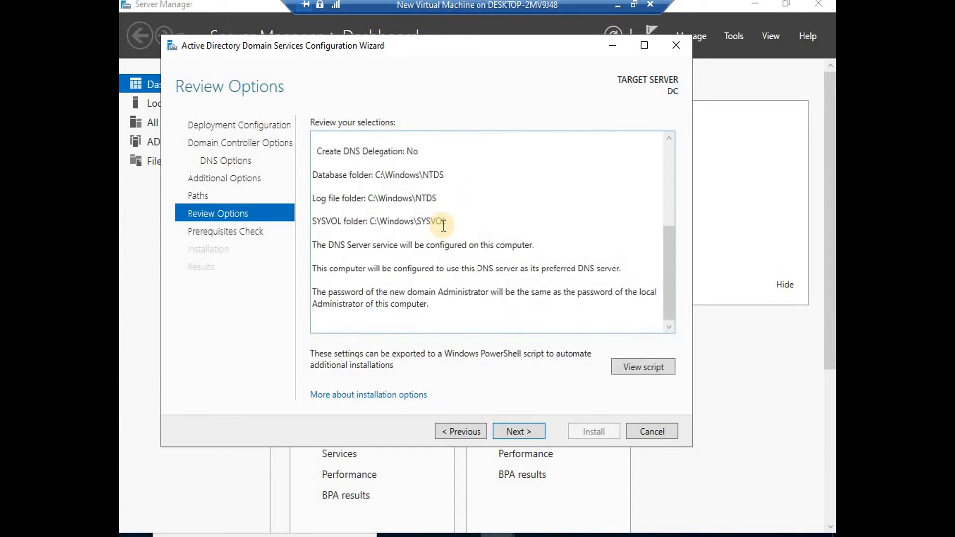
pyautogui.scroll(2, 443, 225)
pyautogui.scroll(-1, 444, 226)
pyautogui.scroll(-1, 444, 226)
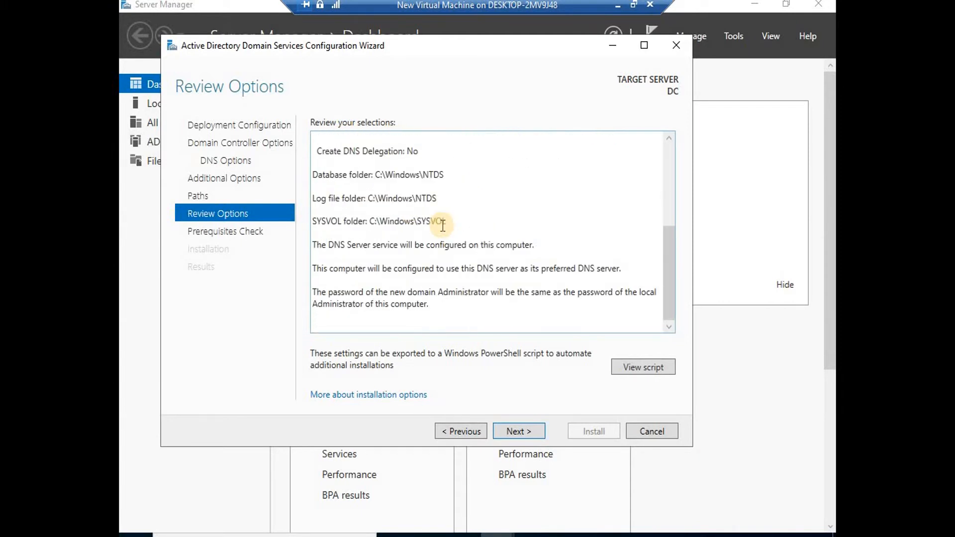
pyautogui.click(652, 367)
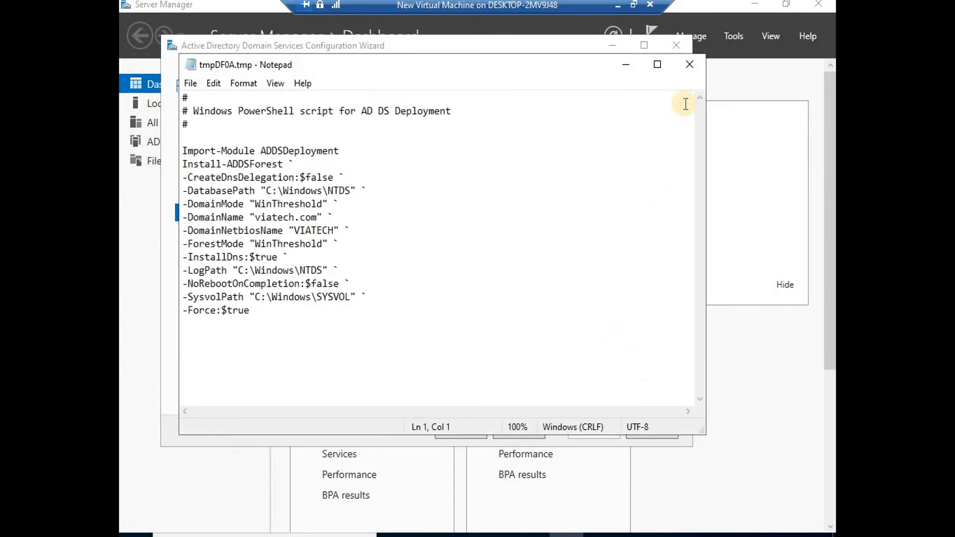
pyautogui.click(690, 65)
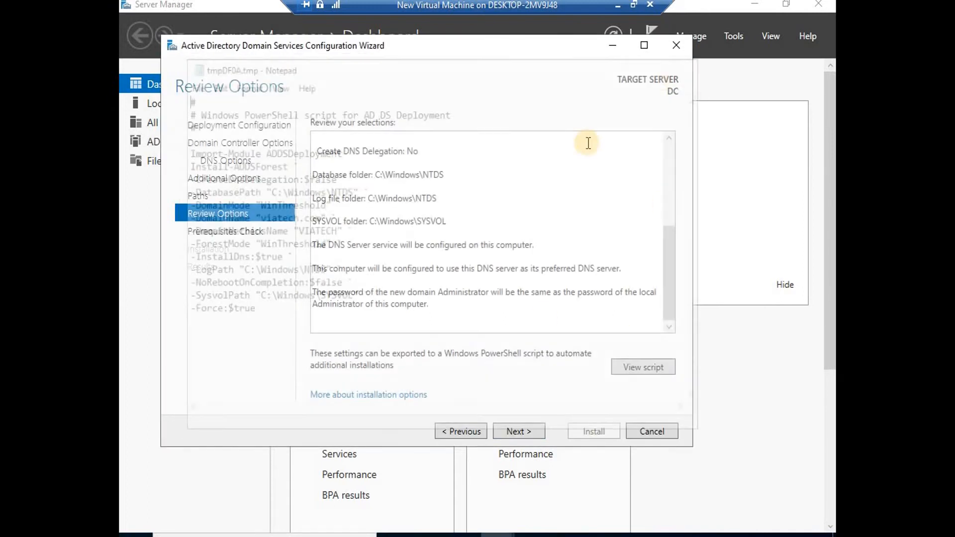
pyautogui.click(523, 428)
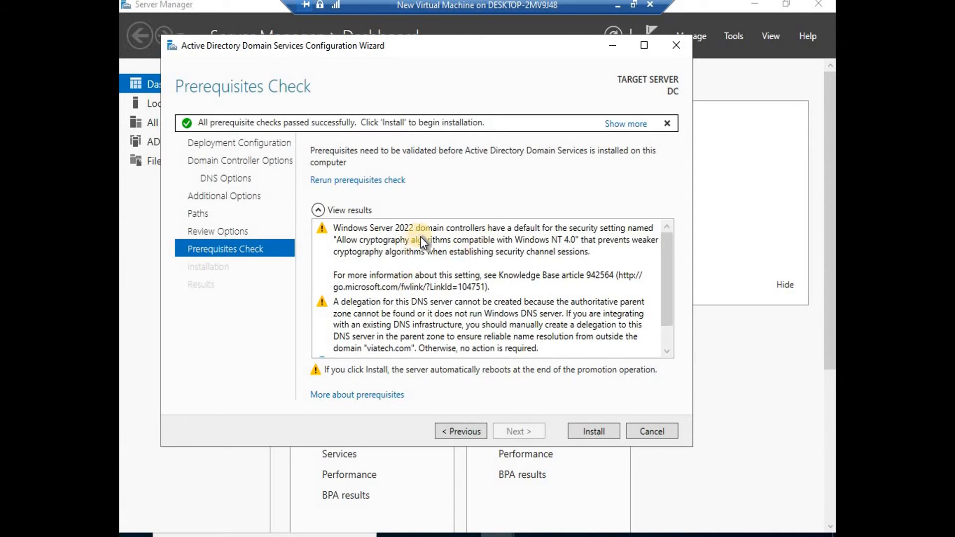
# Confirm the prerequisite results and start installing Active Directory Domain Services.
pyautogui.scroll(-1, 420, 237)
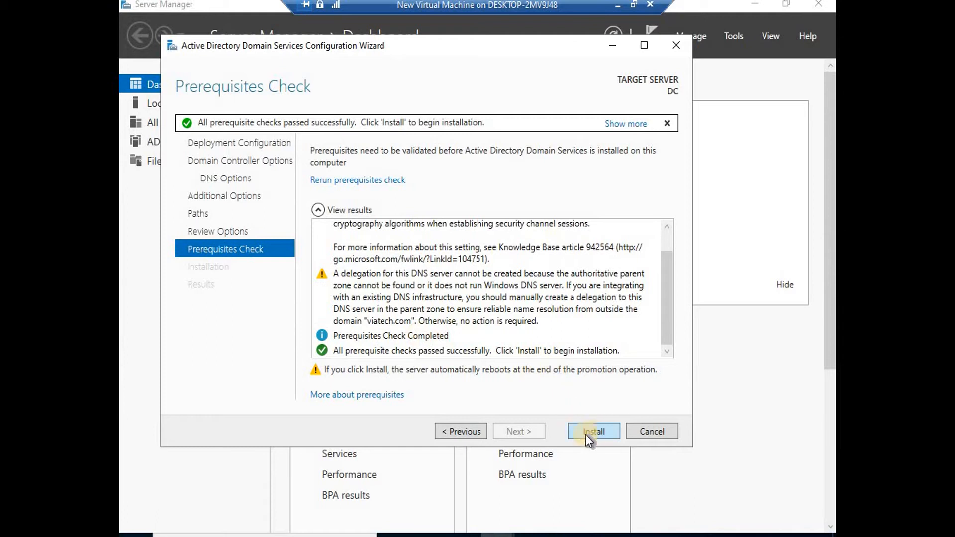
pyautogui.click(604, 434)
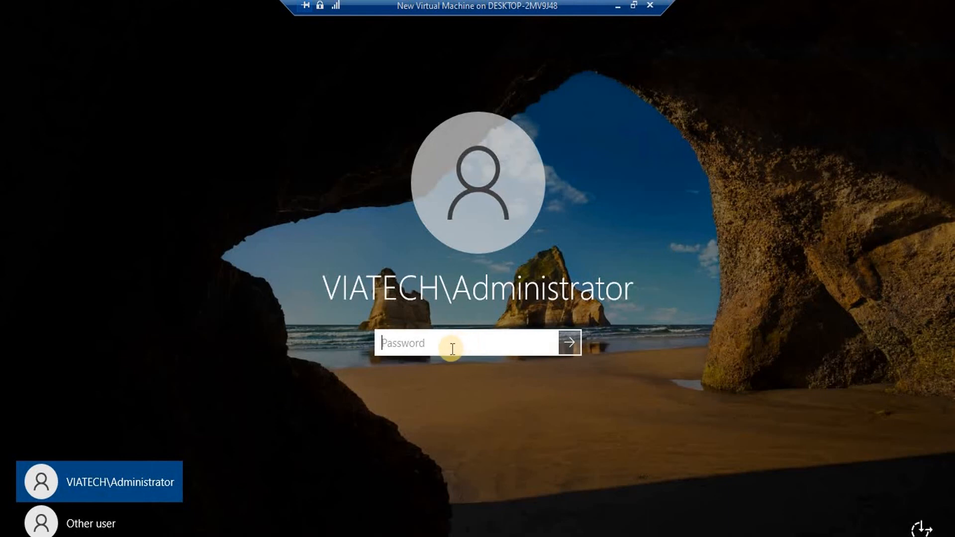
pyautogui.write('••••••••')
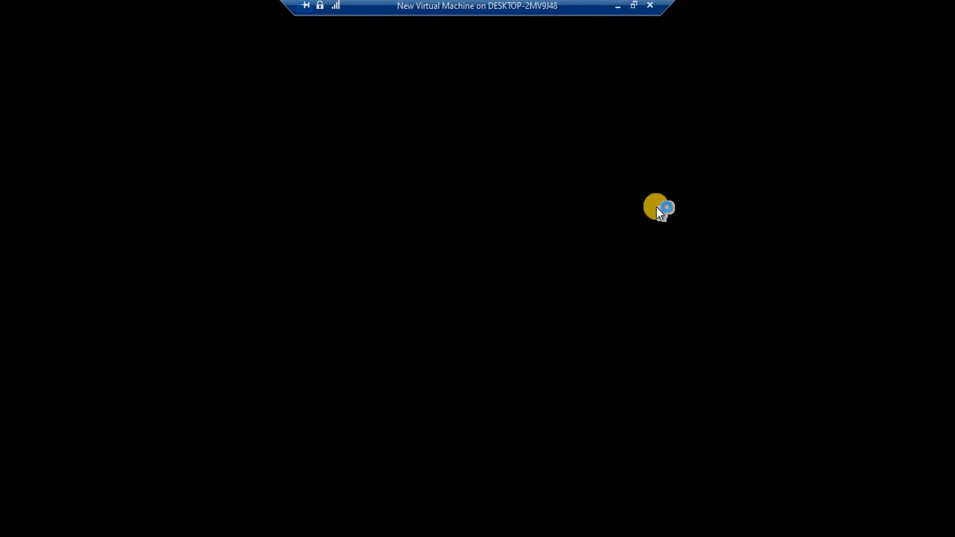
# Switch to the win10 virtual machine and open a Command Prompt with cmd.
pyautogui.click(618, 6)
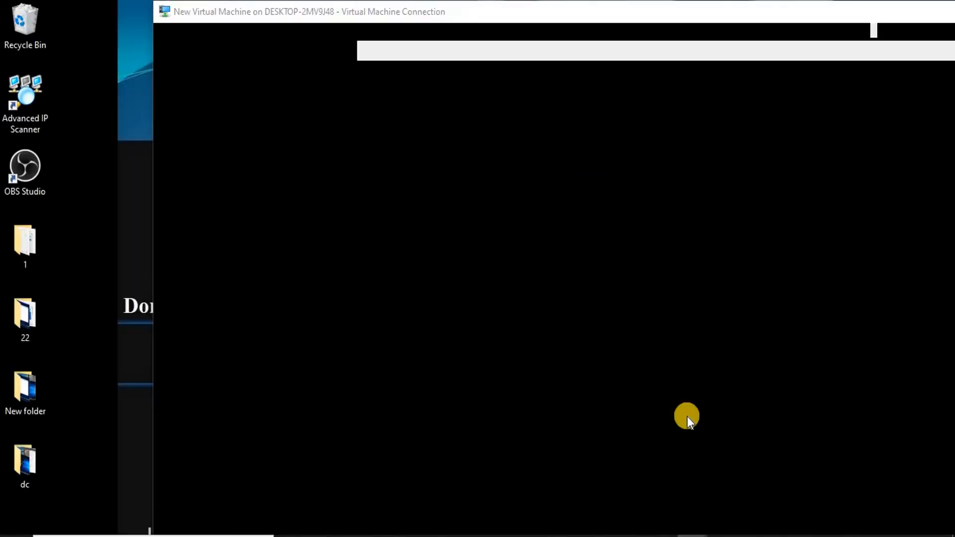
pyautogui.click(740, 461)
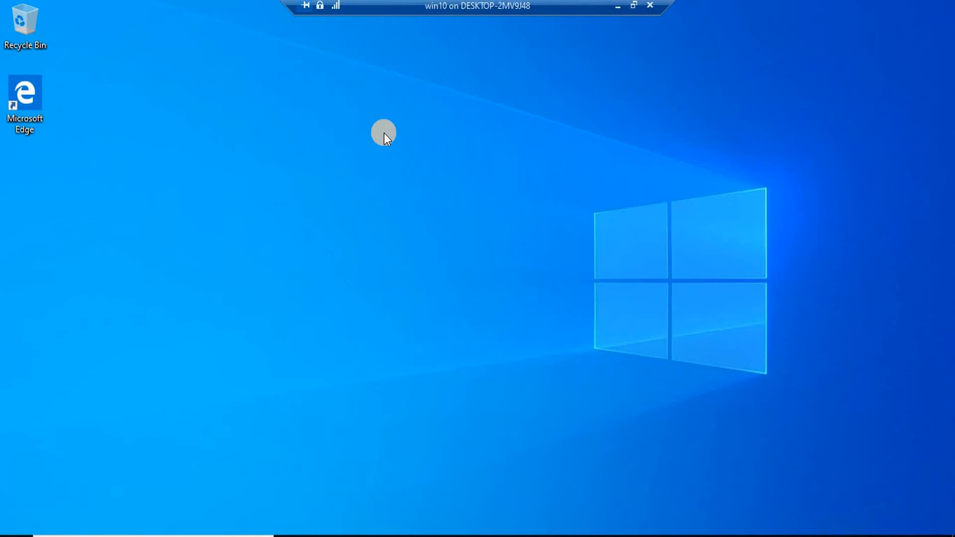
pyautogui.press('super+r')
pyautogui.write('cmd')
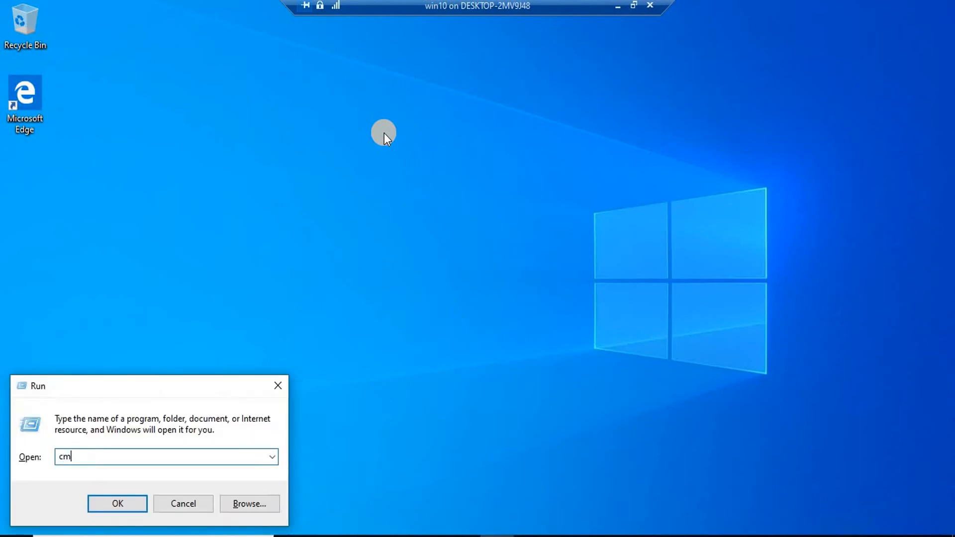
pyautogui.press('Return')
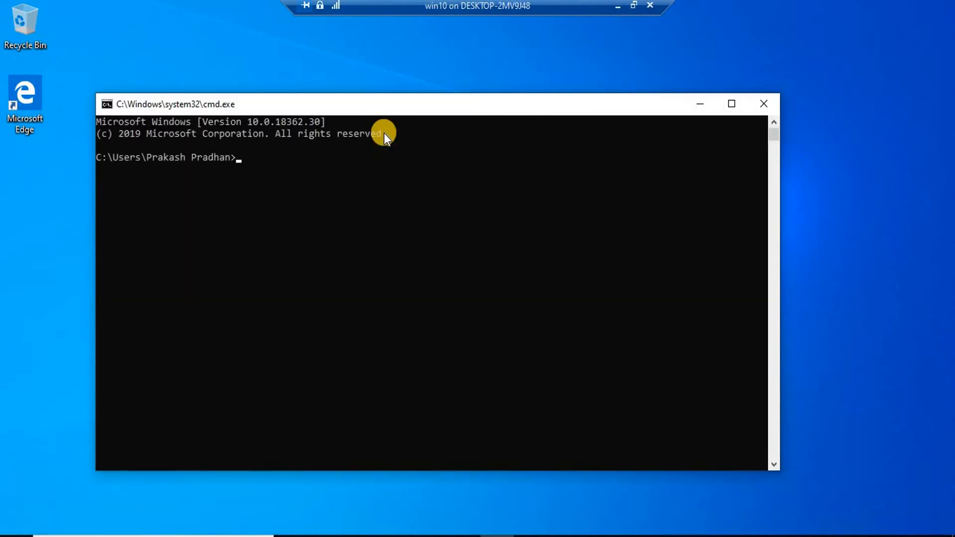
# Run ipconfig to show the client's IPv4 address 172.26.203.170.
pyautogui.write('icponfig')
pyautogui.press('Return')
pyautogui.write('ipconfig')
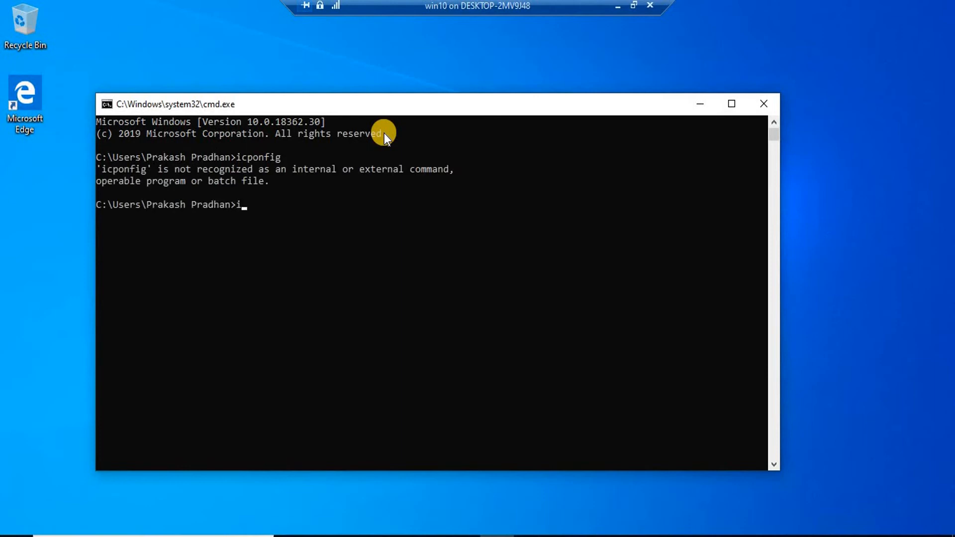
pyautogui.press('Return')
# Open the Network Connections list with ncpa.cpl.
pyautogui.write('e')
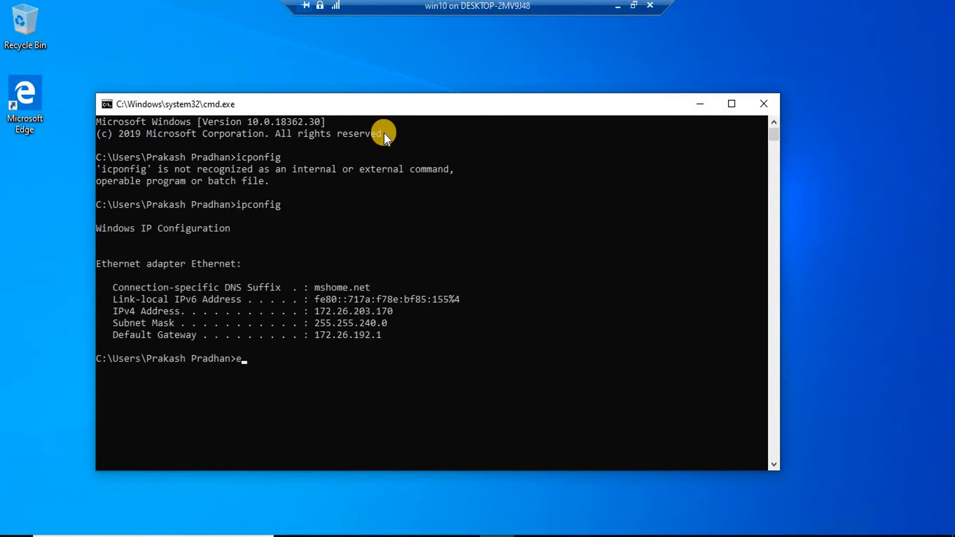
pyautogui.press('BackSpace')
pyautogui.write('ncpa.cpl')
pyautogui.press('Return')
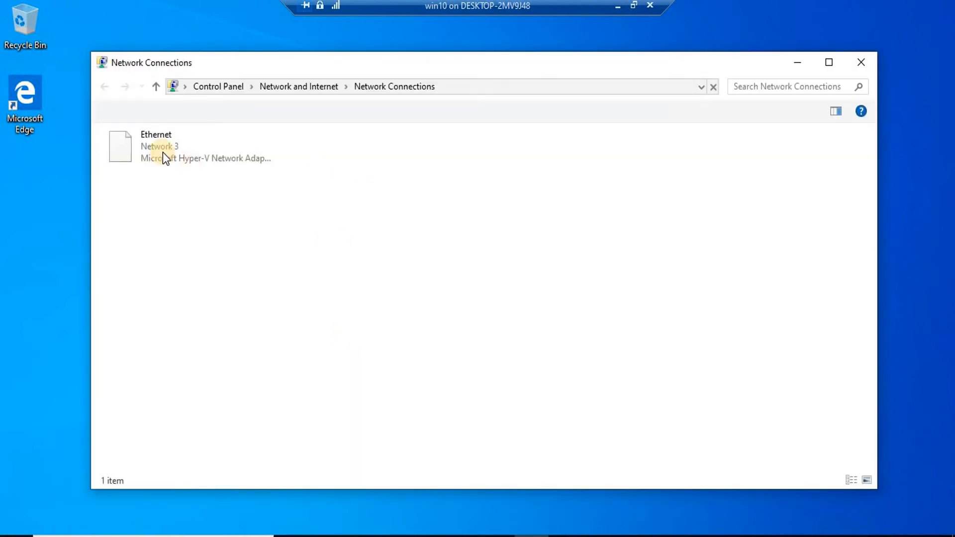
# Open the Internet Protocol Version 4 settings of the Ethernet adapter.
pyautogui.click(162, 152)
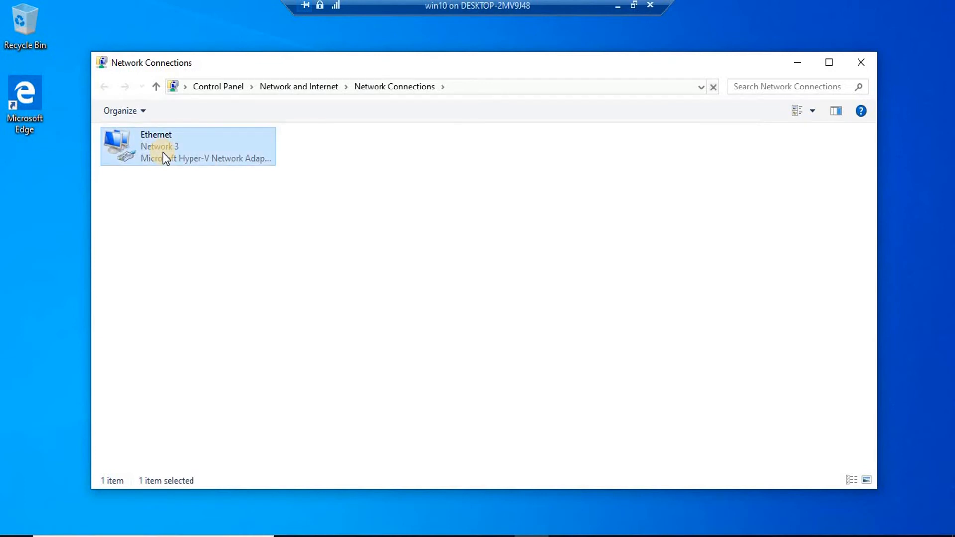
pyautogui.rightClick(163, 152)
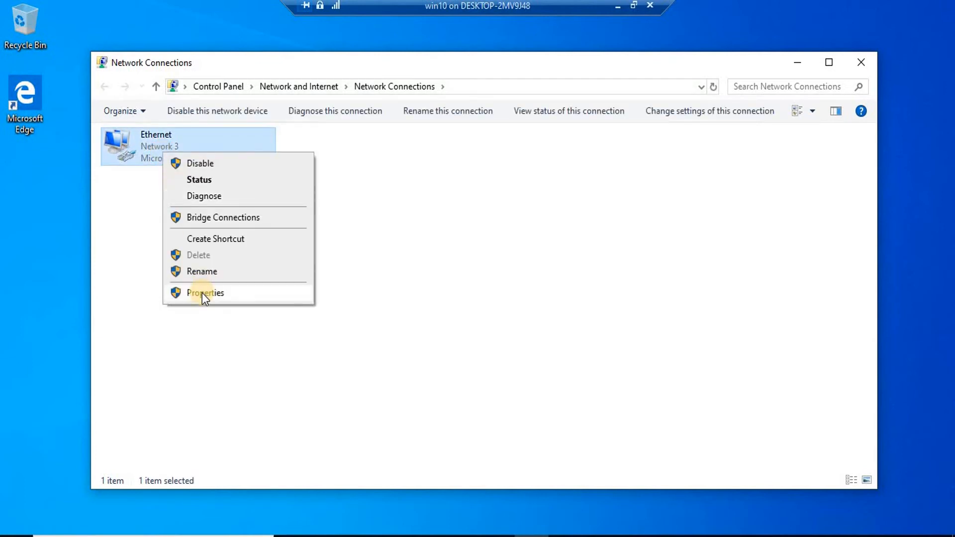
pyautogui.click(202, 293)
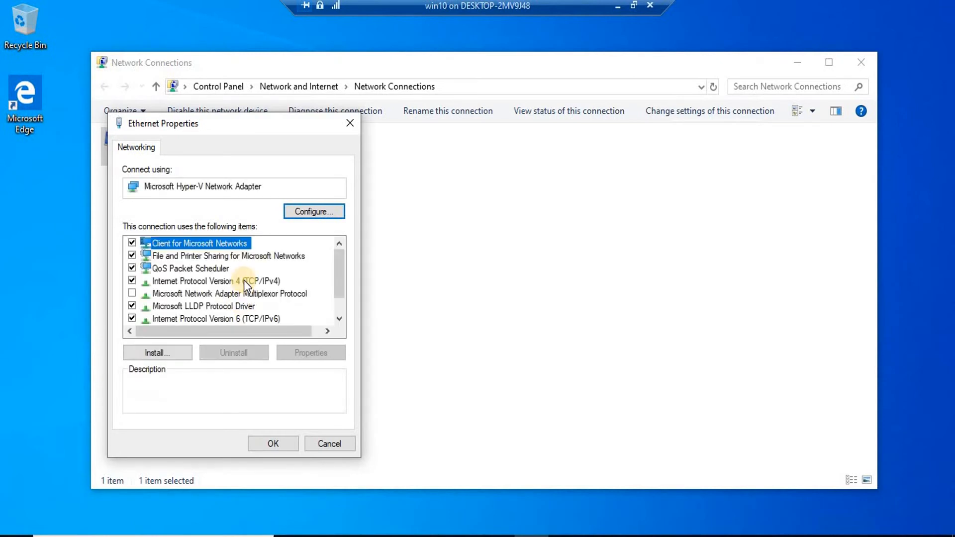
pyautogui.click(244, 281)
pyautogui.doubleClick(244, 279)
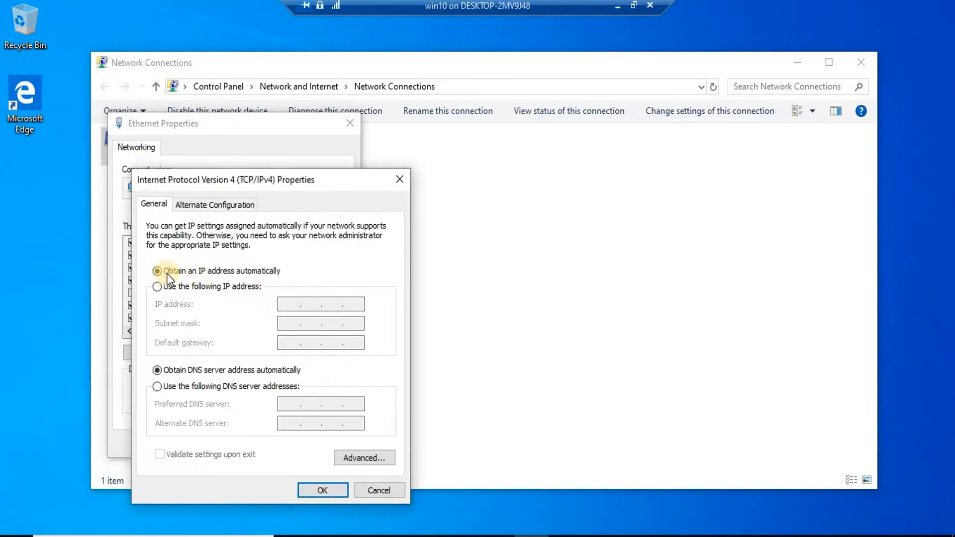
# Assign static IP 192.168.200.2, mask 255.255.255.0 and DNS 192.168.200.200, and apply.
pyautogui.click(208, 287)
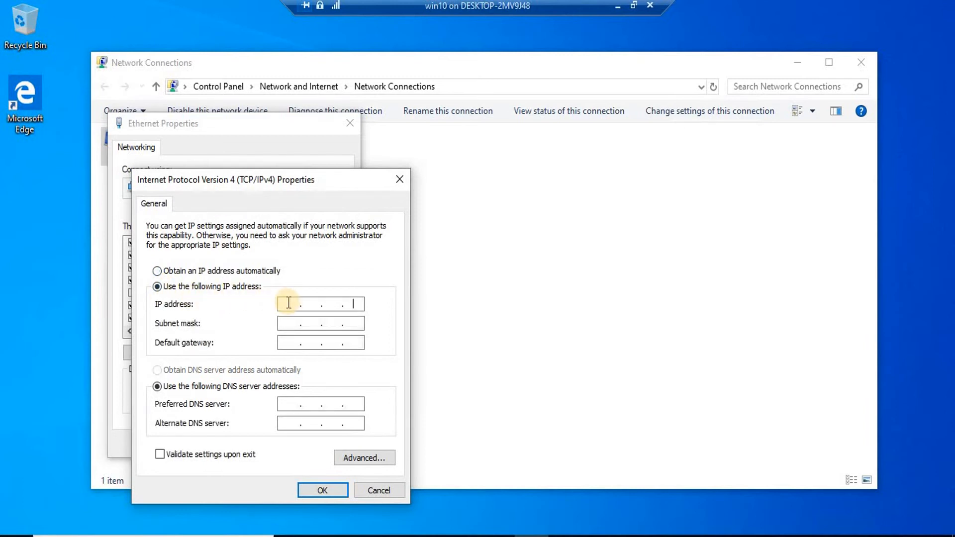
pyautogui.click(288, 303)
pyautogui.write('192 . 168 . 200 . 2')
pyautogui.press('Tab')
pyautogui.click(312, 402)
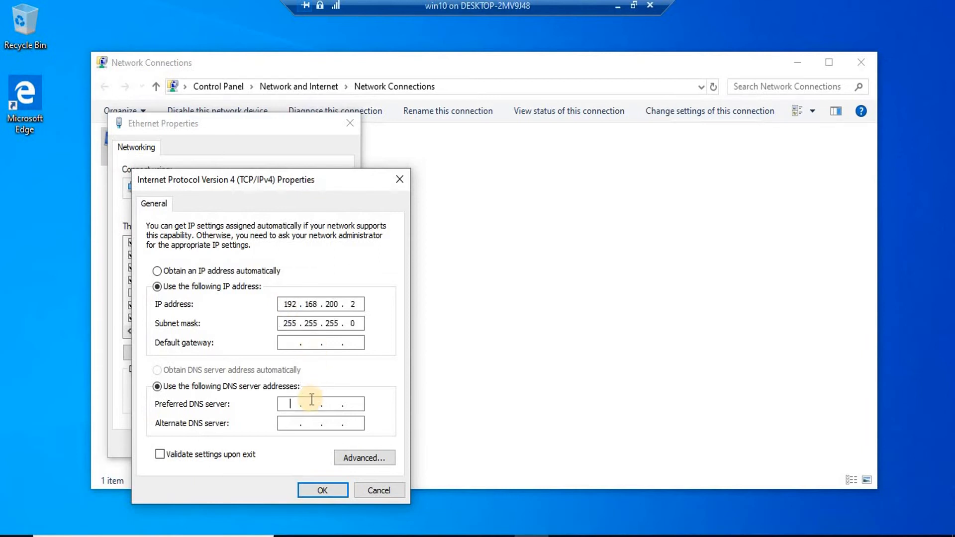
pyautogui.write('192 . 168 . 200 . 200')
pyautogui.click(313, 423)
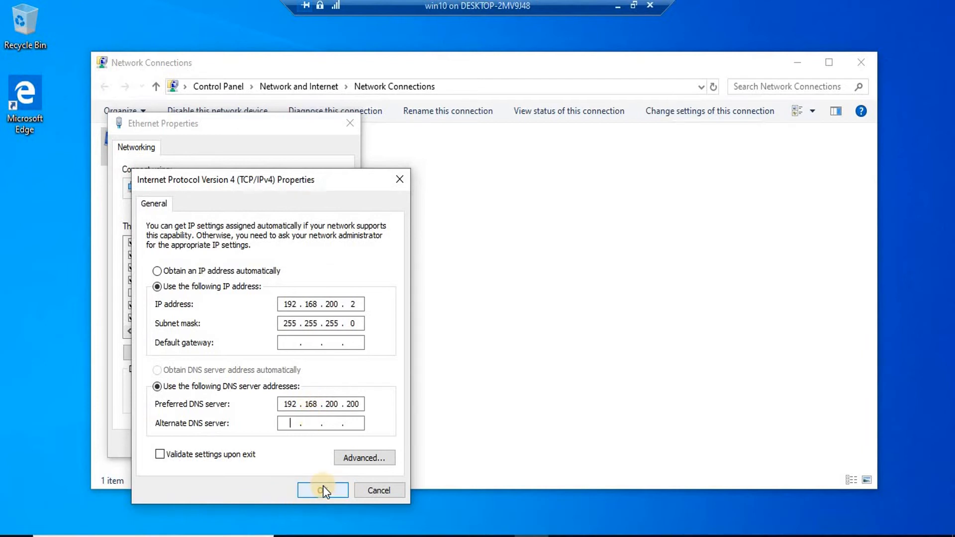
pyautogui.click(323, 485)
pyautogui.click(291, 448)
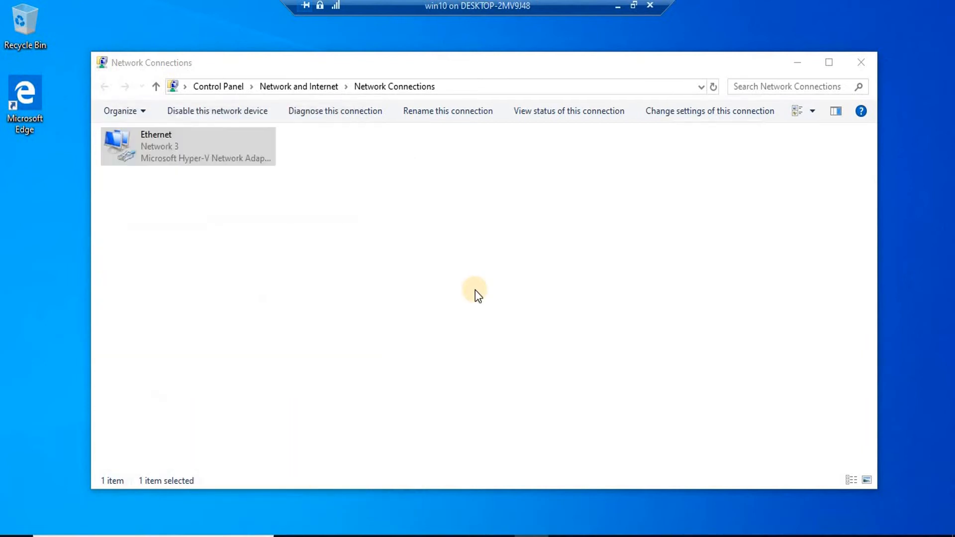
pyautogui.press('super+r')
# Run ping 192.168.200.200 and ping viatech.com to confirm replies, then minimize the console.
pyautogui.press('Return')
pyautogui.write('ping 1')
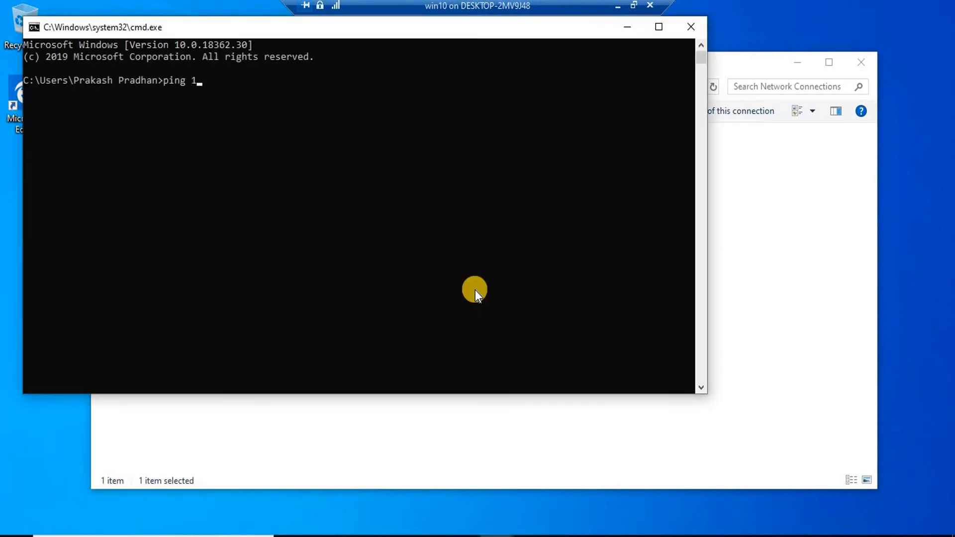
pyautogui.write('92.168.200.200')
pyautogui.press('Return')
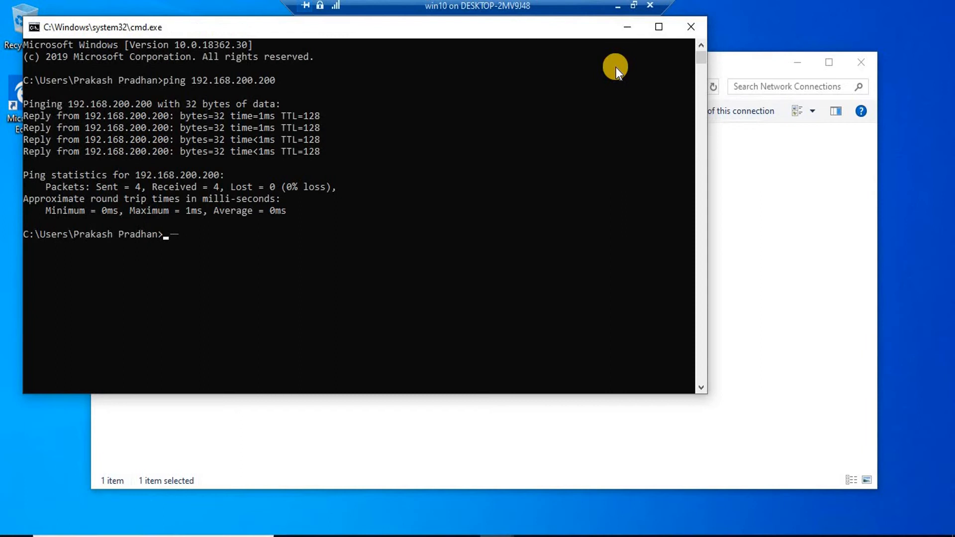
pyautogui.write('ping viatech.com')
pyautogui.press('Return')
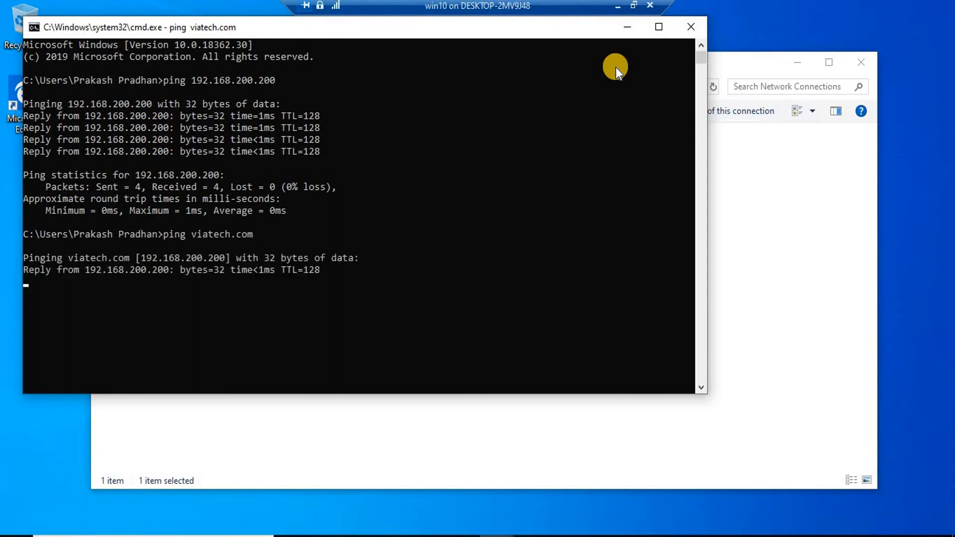
pyautogui.click(627, 27)
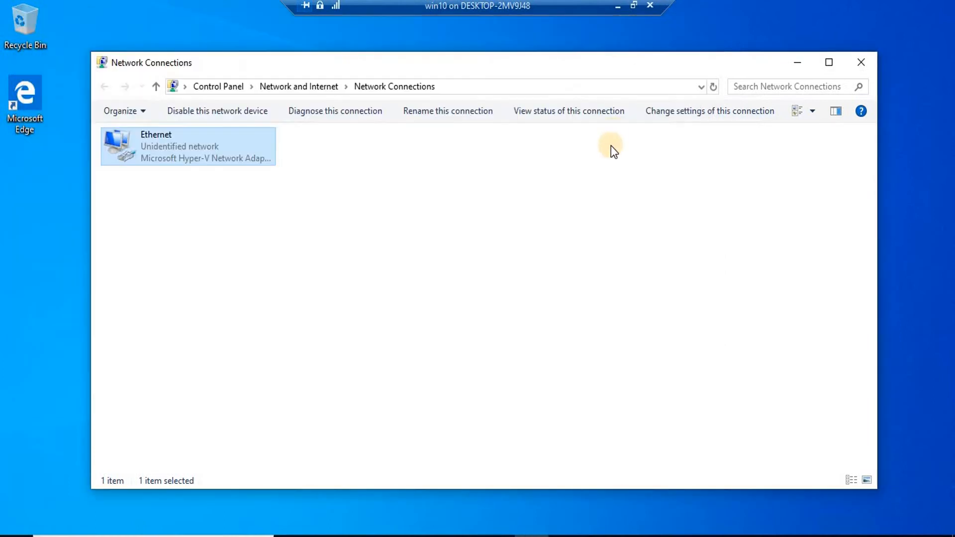
# Glance at the server VM, then return to the win10 virtual machine.
pyautogui.click(618, 7)
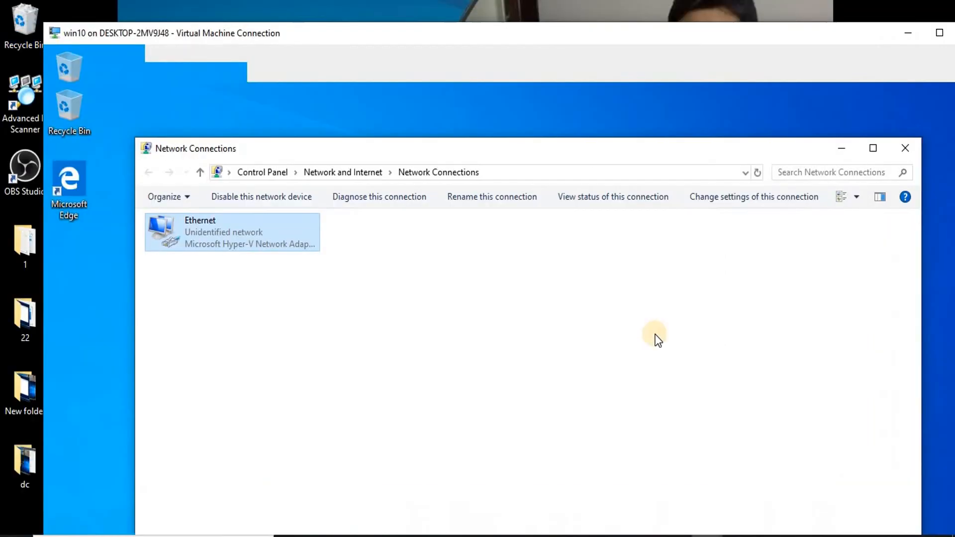
pyautogui.moveTo(678, 522)
pyautogui.click(592, 468)
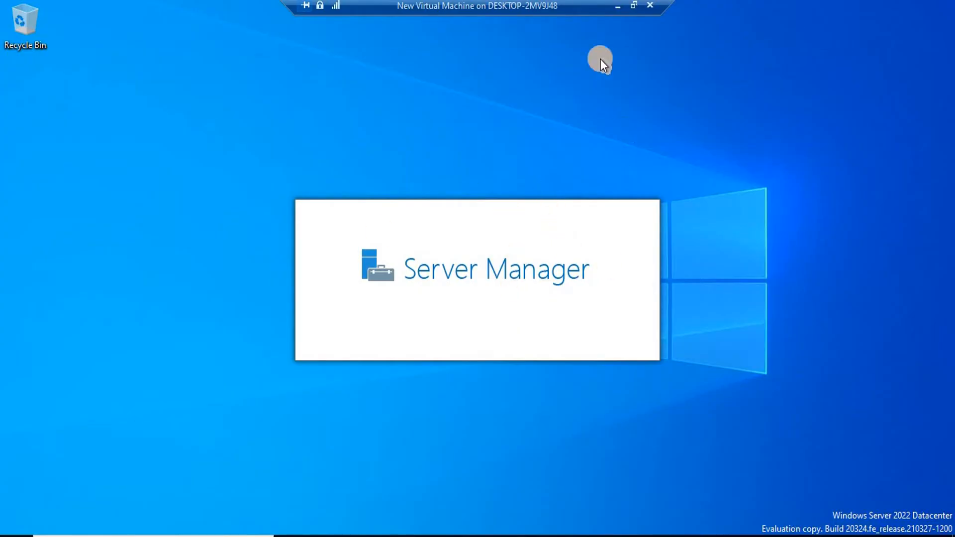
pyautogui.click(616, 10)
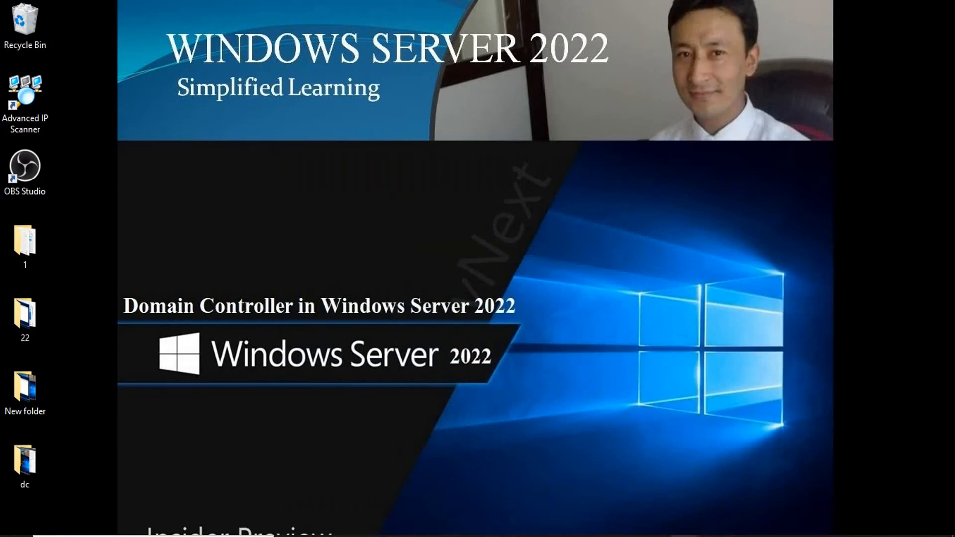
pyautogui.moveTo(685, 536)
pyautogui.click(742, 485)
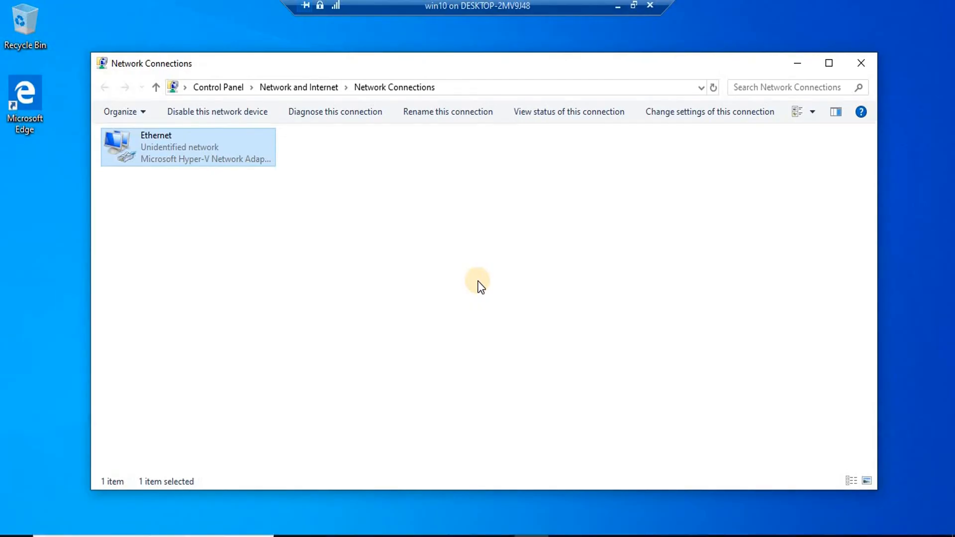
# Open System Properties via sysdm.cpl and set the computer to join the viatech.com domain.
pyautogui.press('super+r')
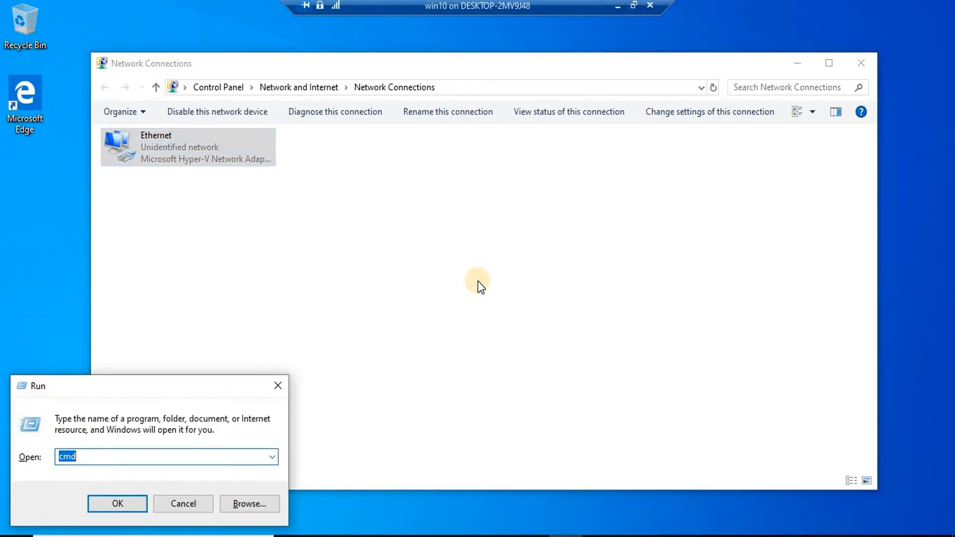
pyautogui.write('sy')
pyautogui.press('Down')
pyautogui.press('Return')
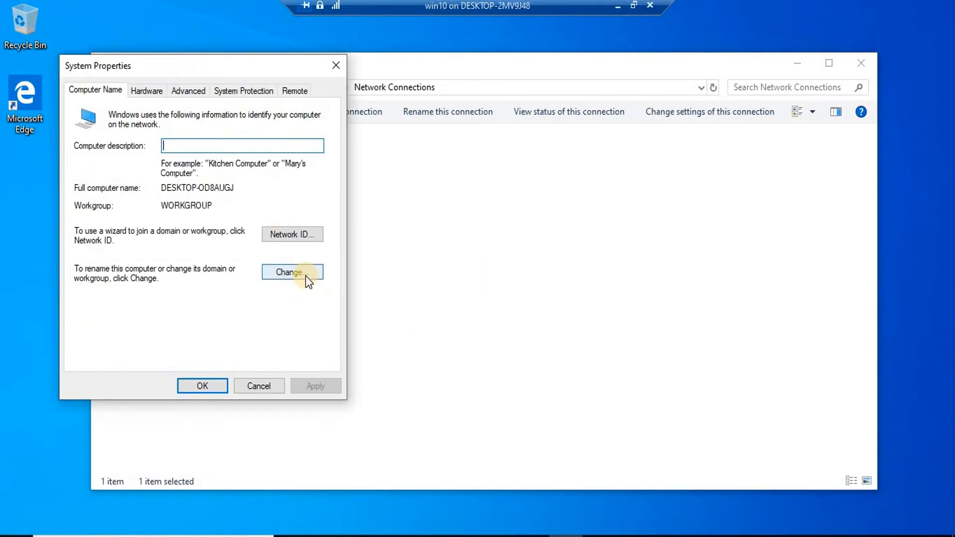
pyautogui.click(306, 274)
pyautogui.click(88, 265)
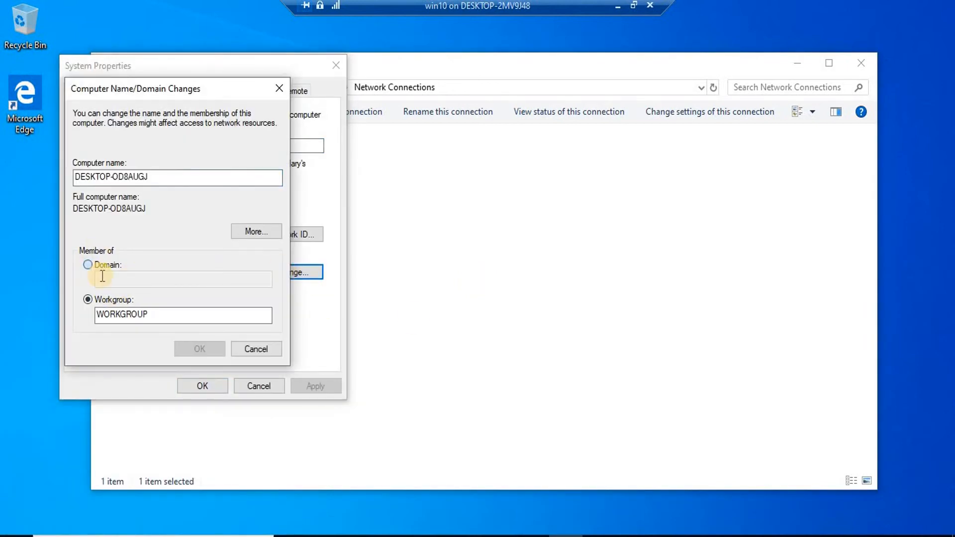
pyautogui.write('mstech.com')
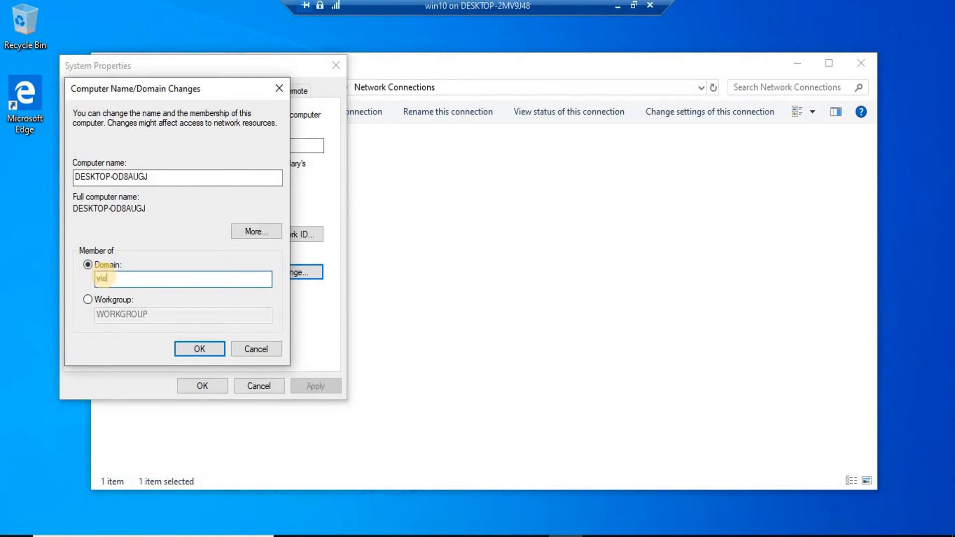
pyautogui.press('Return')
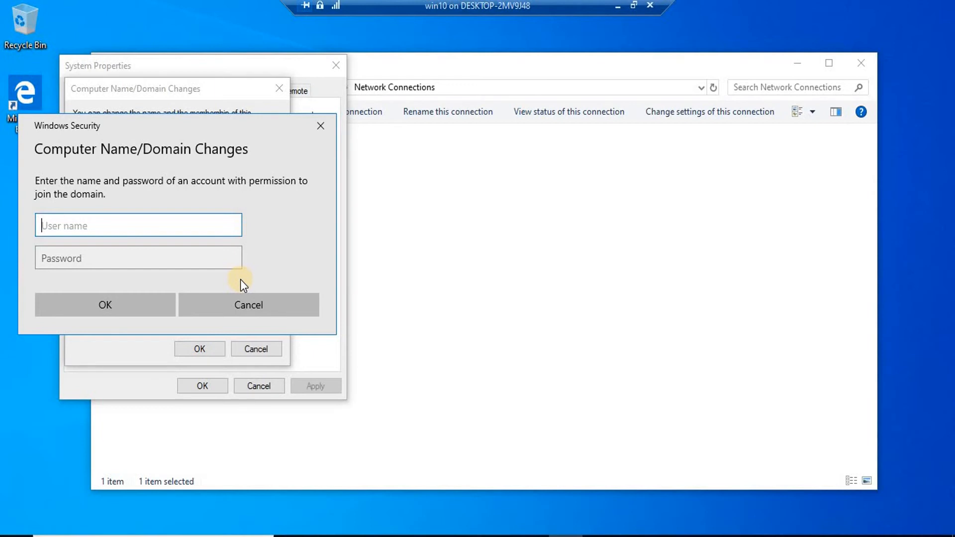
# Authenticate as administrator with the account password, dismiss the welcome and restart messages, and close System Properties.
pyautogui.write('administrator')
pyautogui.press('Tab')
pyautogui.write('••••••••')
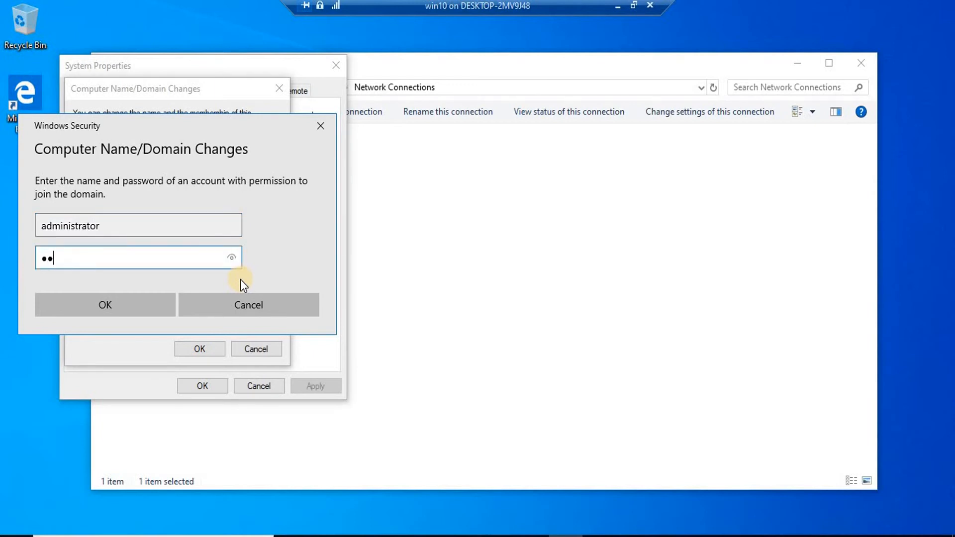
pyautogui.press('Return')
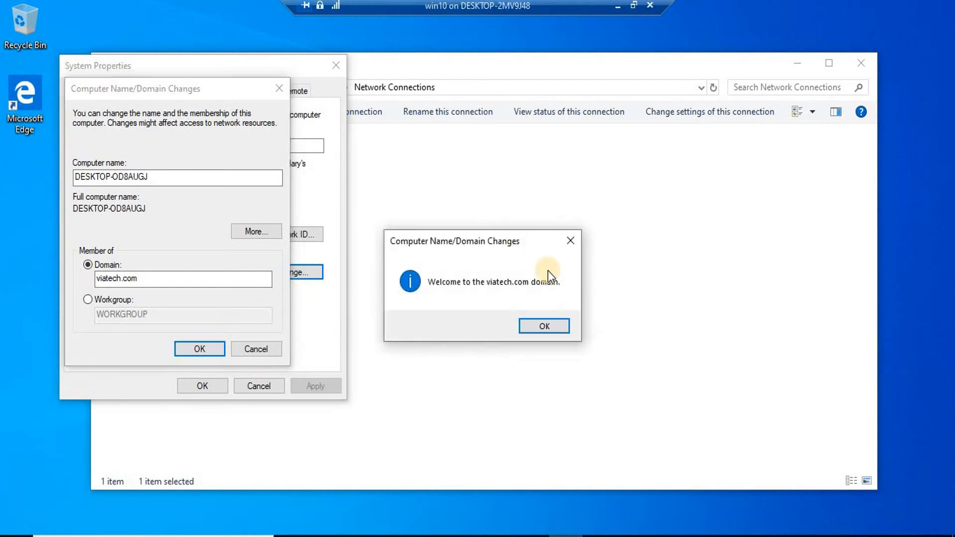
pyautogui.click(545, 328)
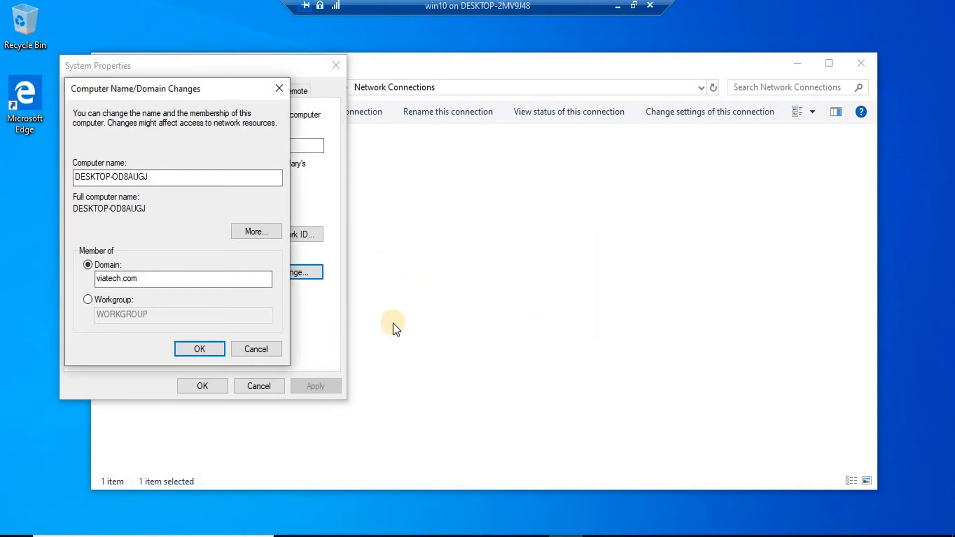
pyautogui.click(562, 293)
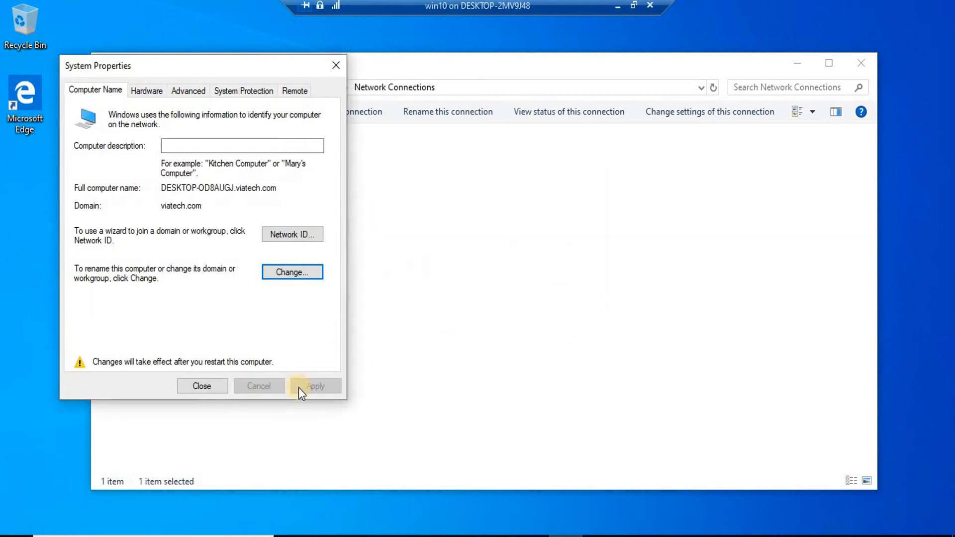
pyautogui.click(205, 386)
pyautogui.click(471, 294)
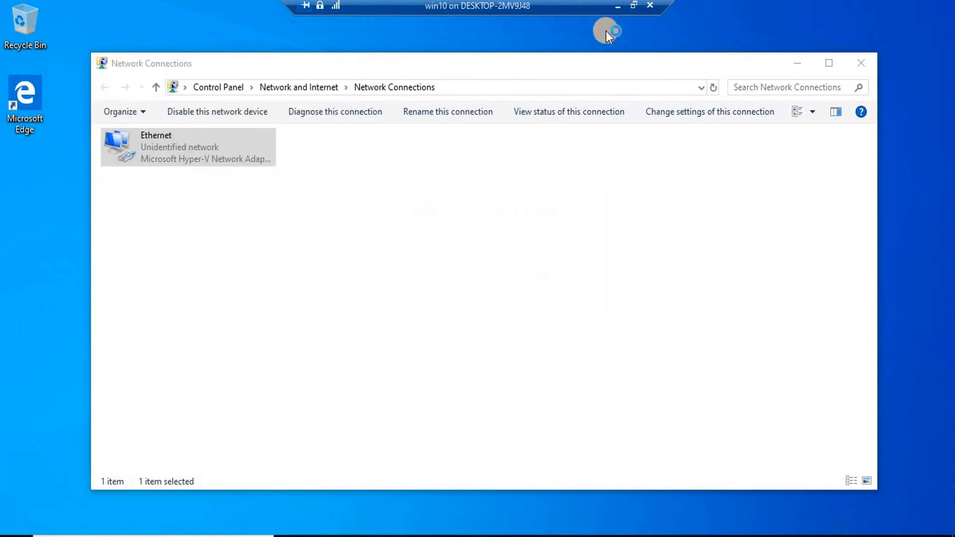
# Return to the server VM and dismiss the Windows Admin Center popup.
pyautogui.click(619, 8)
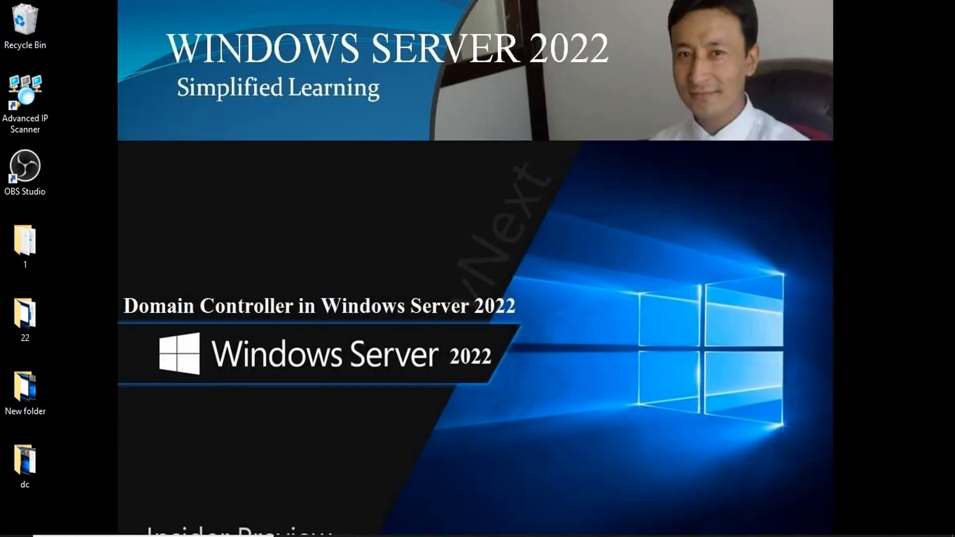
pyautogui.moveTo(682, 510)
pyautogui.click(622, 478)
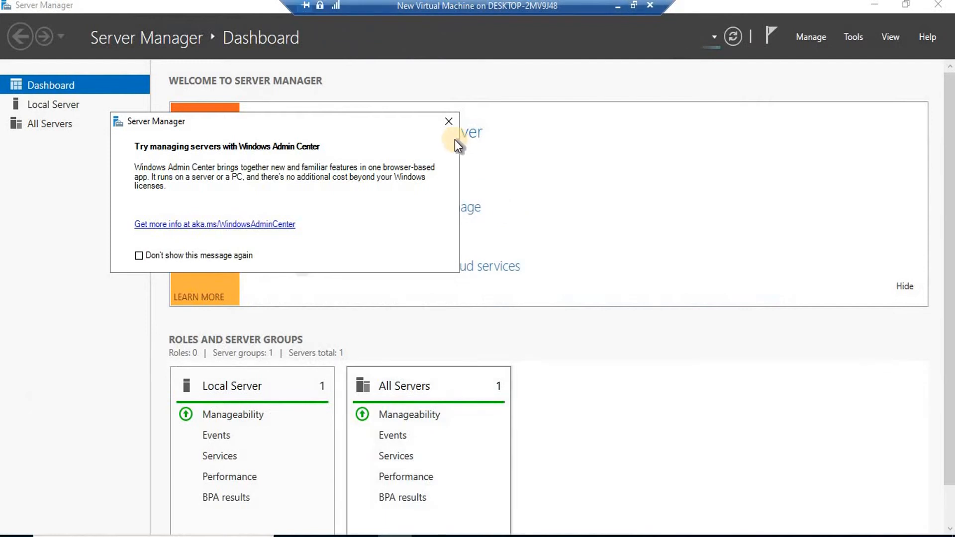
pyautogui.click(450, 122)
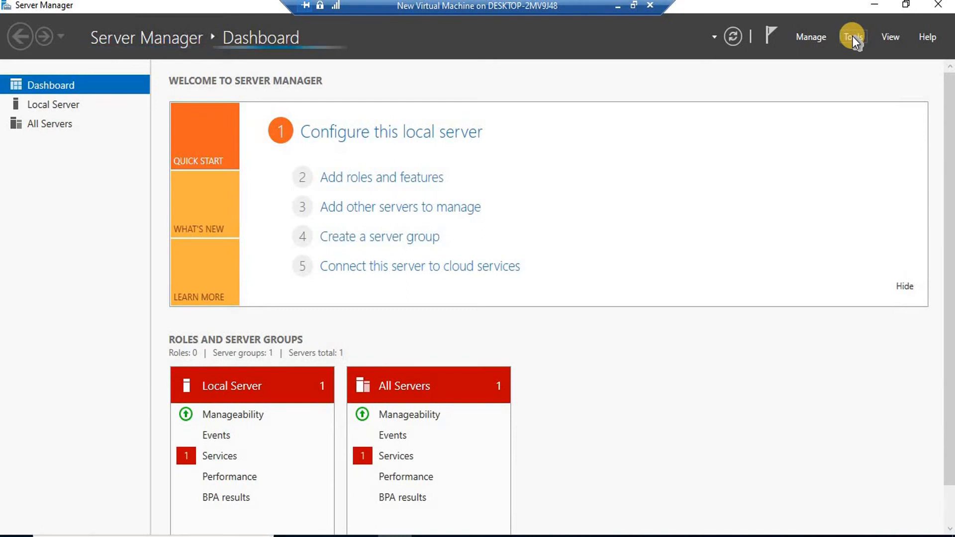
# Launch Active Directory Users and Computers from Server Manager's Tools menu, reconnecting to the server VM.
pyautogui.click(853, 36)
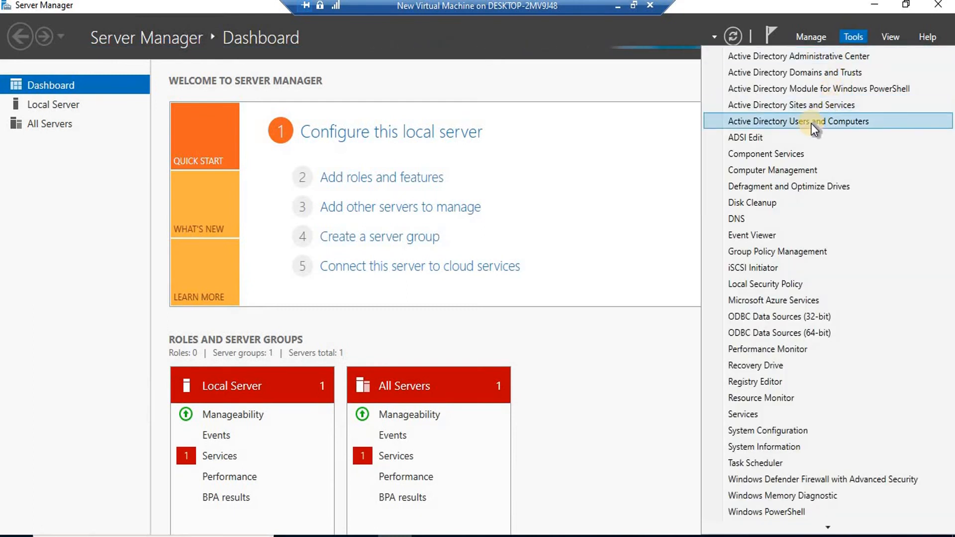
pyautogui.click(811, 123)
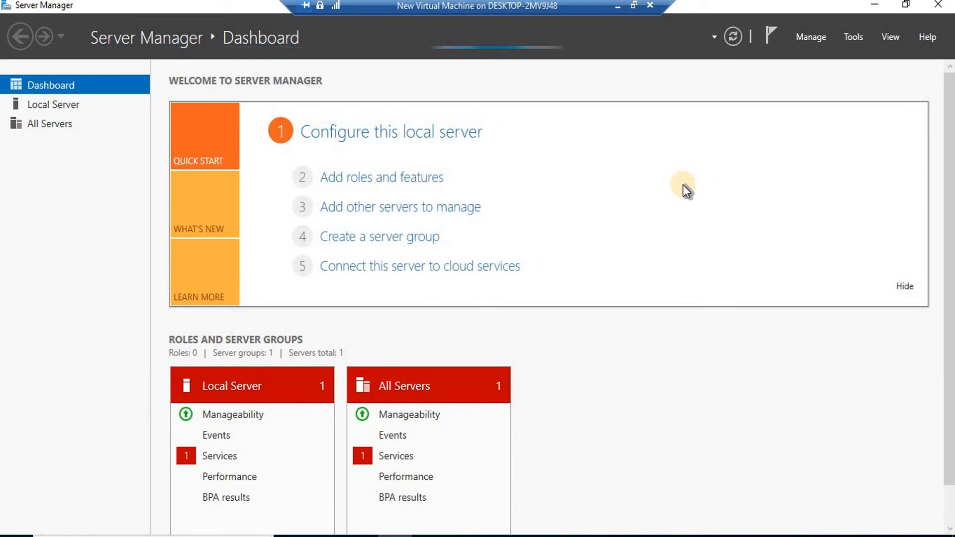
pyautogui.click(856, 34)
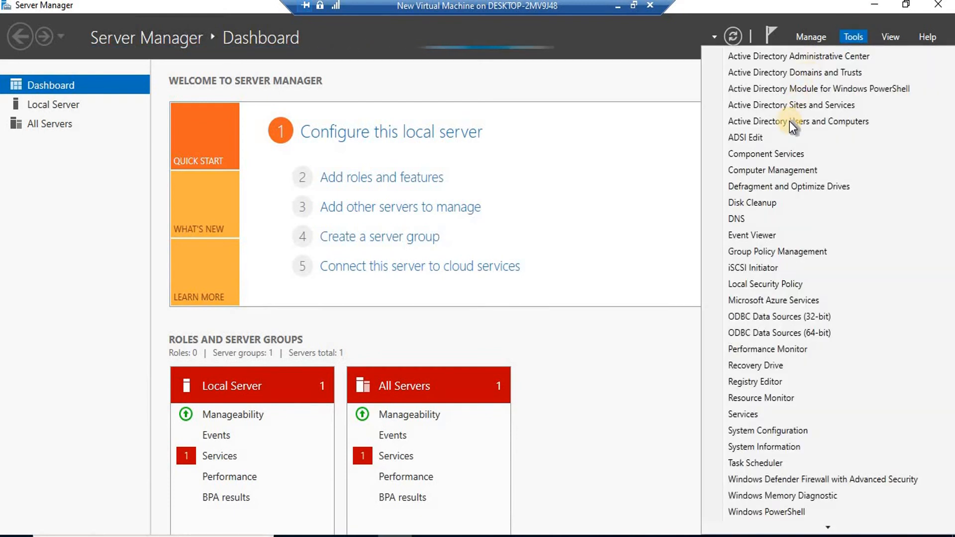
pyautogui.click(790, 121)
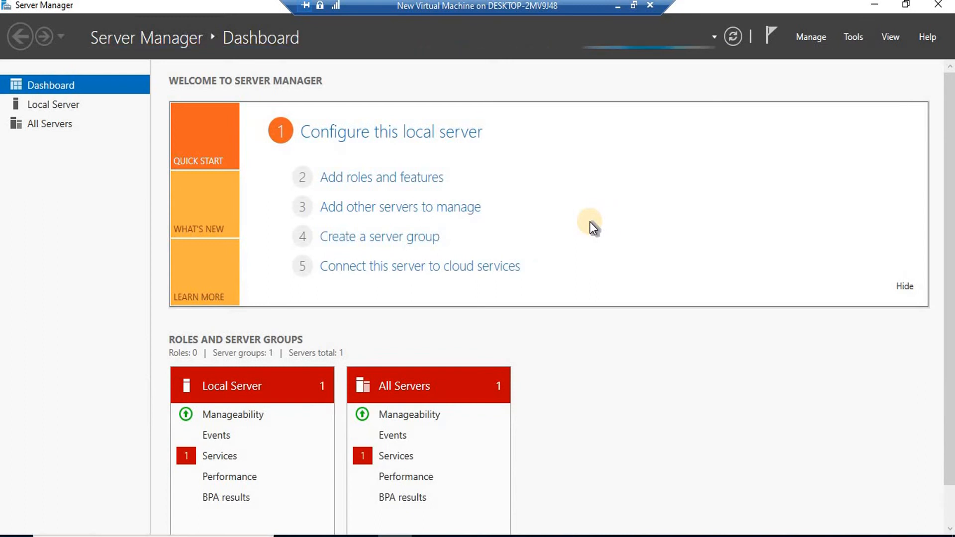
pyautogui.click(617, 6)
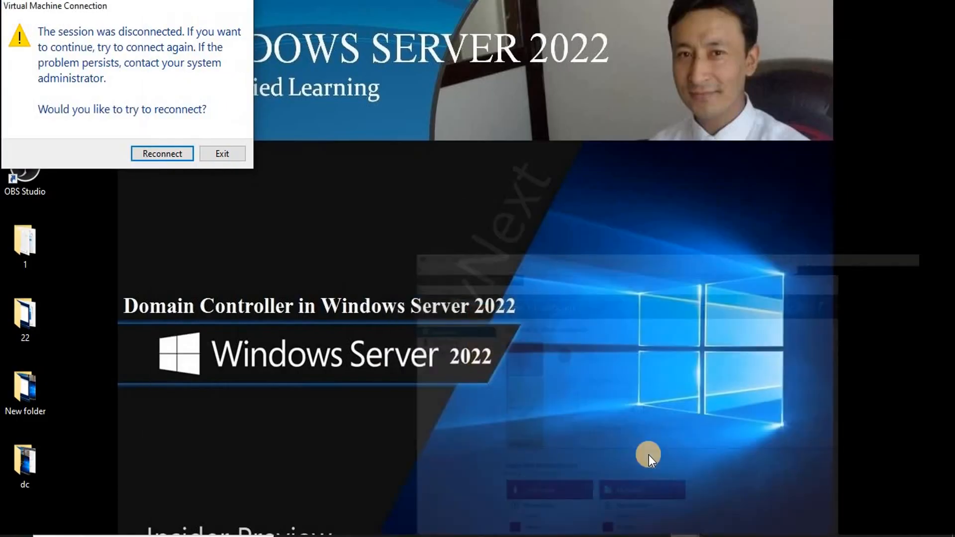
pyautogui.click(157, 154)
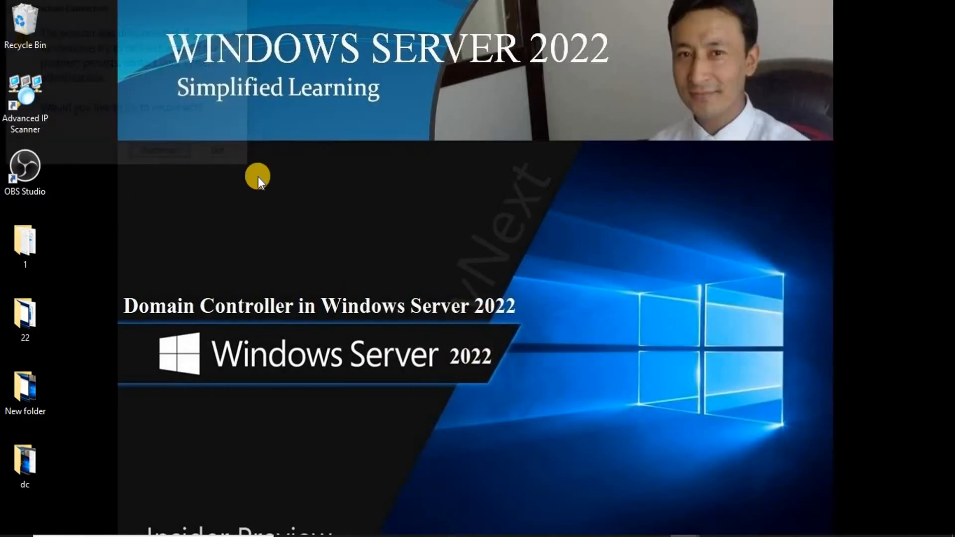
pyautogui.click(647, 485)
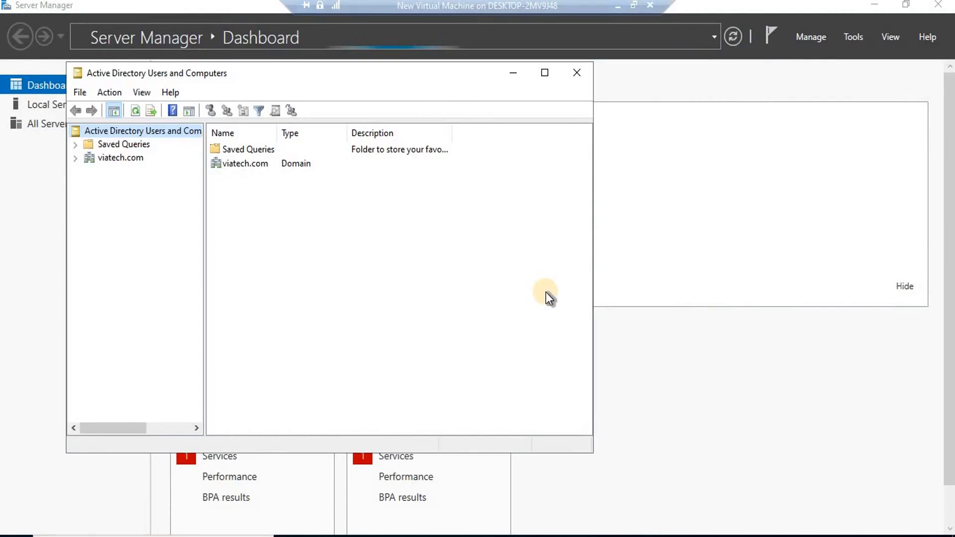
# Expand viatech.com, open Computers, and open the DESKTOP-OD8AUGJ computer's properties.
pyautogui.click(74, 159)
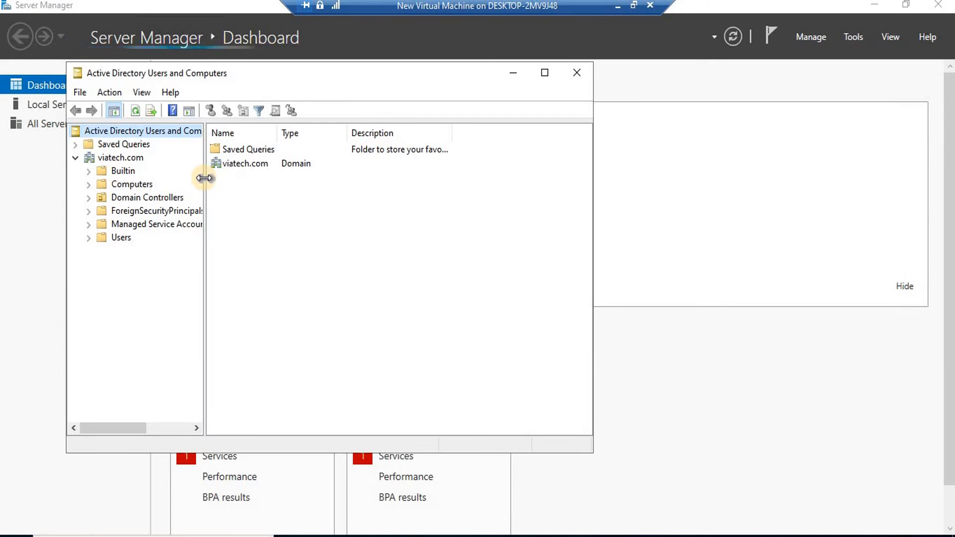
pyautogui.moveTo(204, 177); pyautogui.dragTo(294, 195)
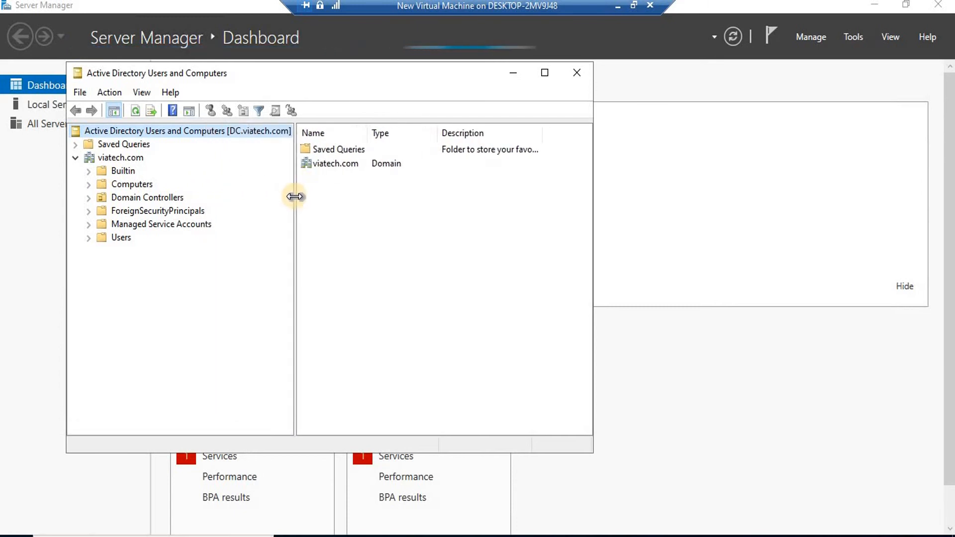
pyautogui.click(121, 186)
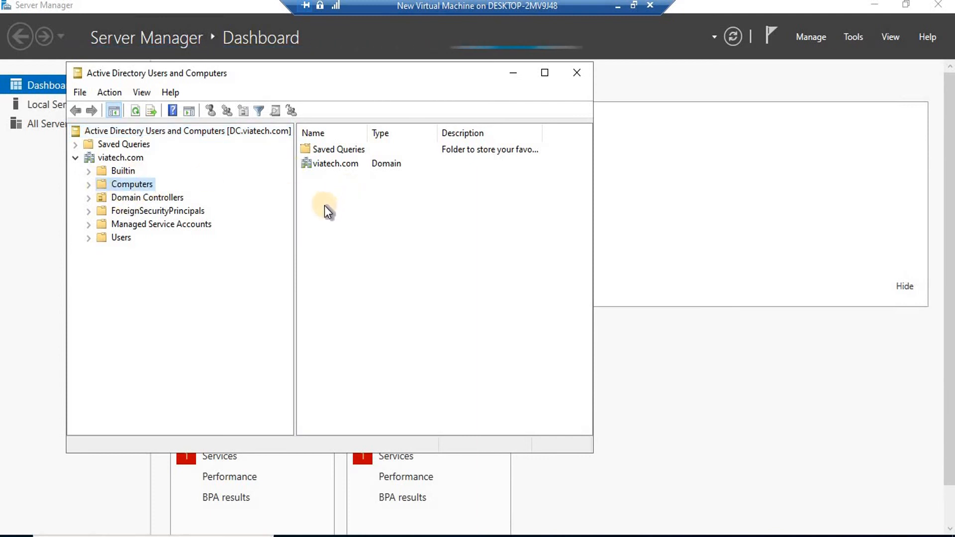
pyautogui.click(347, 151)
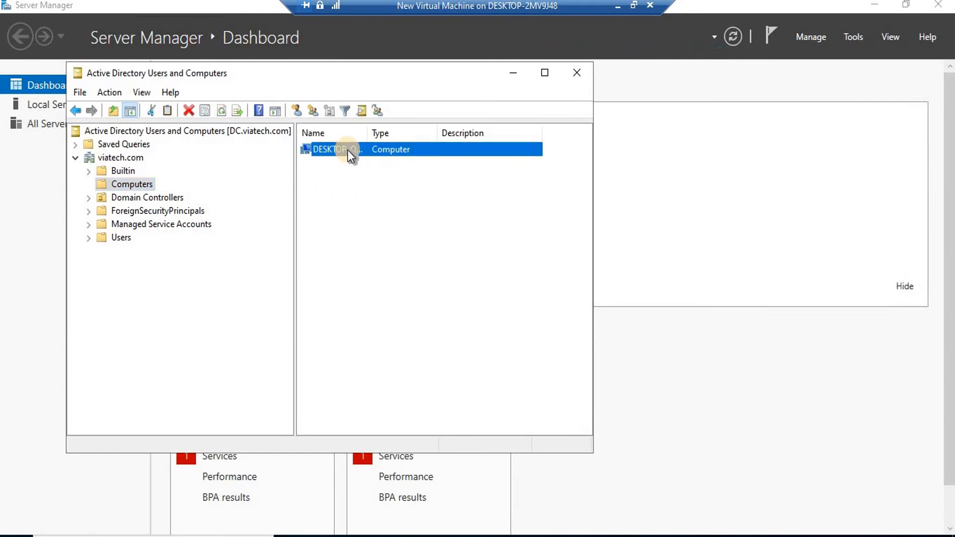
pyautogui.rightClick(347, 150)
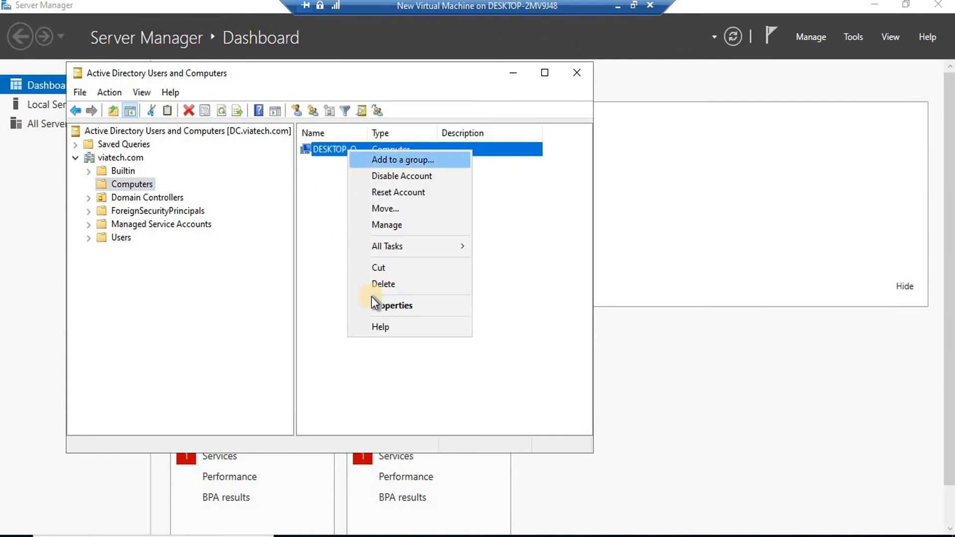
pyautogui.click(399, 303)
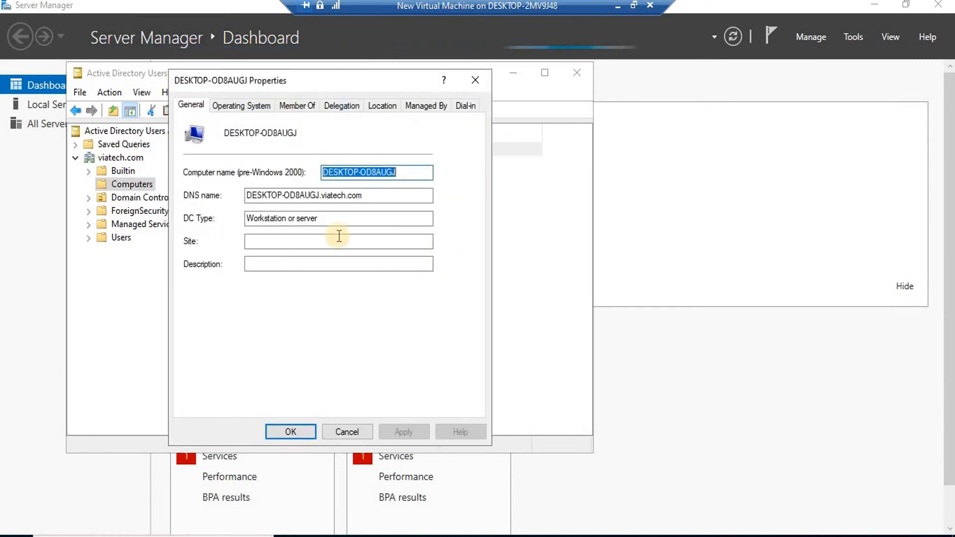
# Verify the Operating System tab shows Windows 10 Pro, then cancel the properties dialog.
pyautogui.click(229, 105)
pyautogui.moveTo(315, 129); pyautogui.dragTo(246, 130)
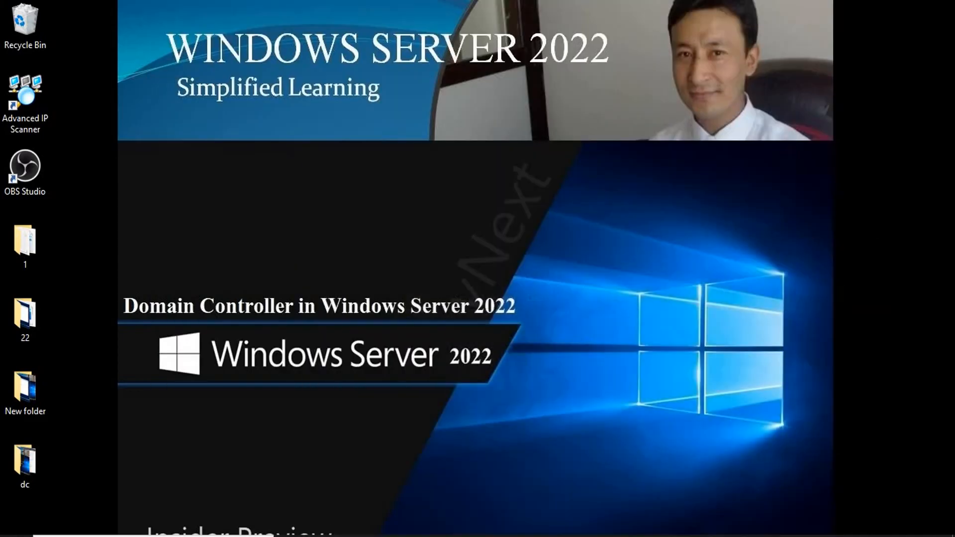
pyautogui.moveTo(685, 536)
pyautogui.click(721, 495)
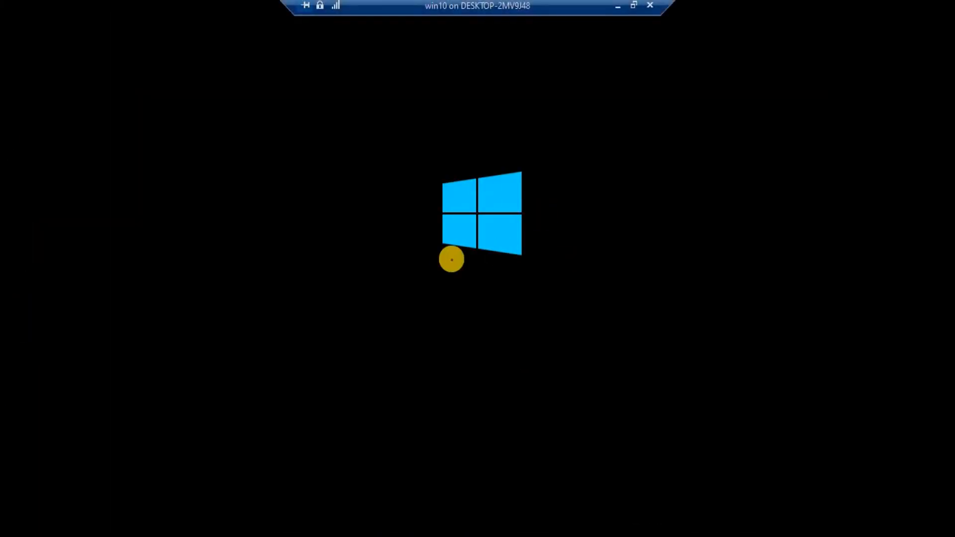
pyautogui.click(618, 7)
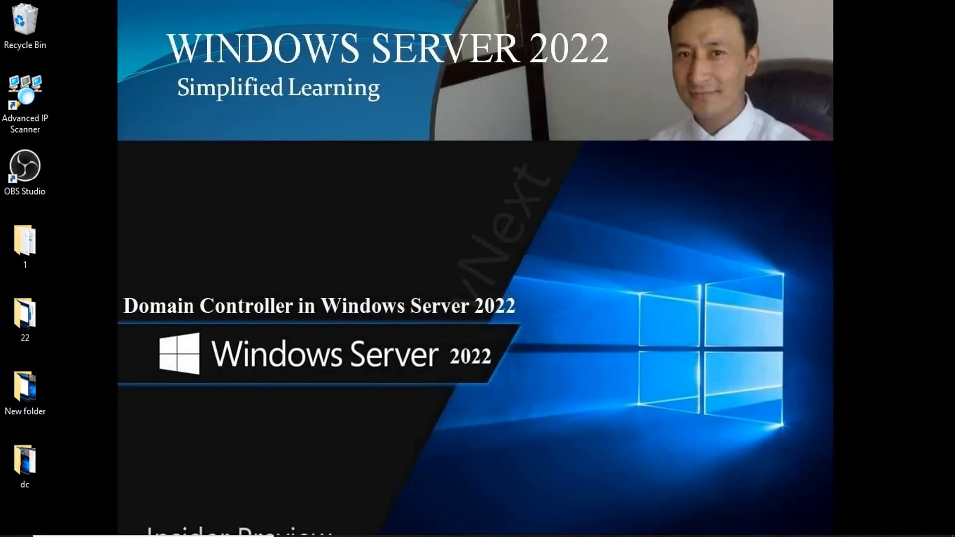
pyautogui.moveTo(685, 536)
pyautogui.click(633, 479)
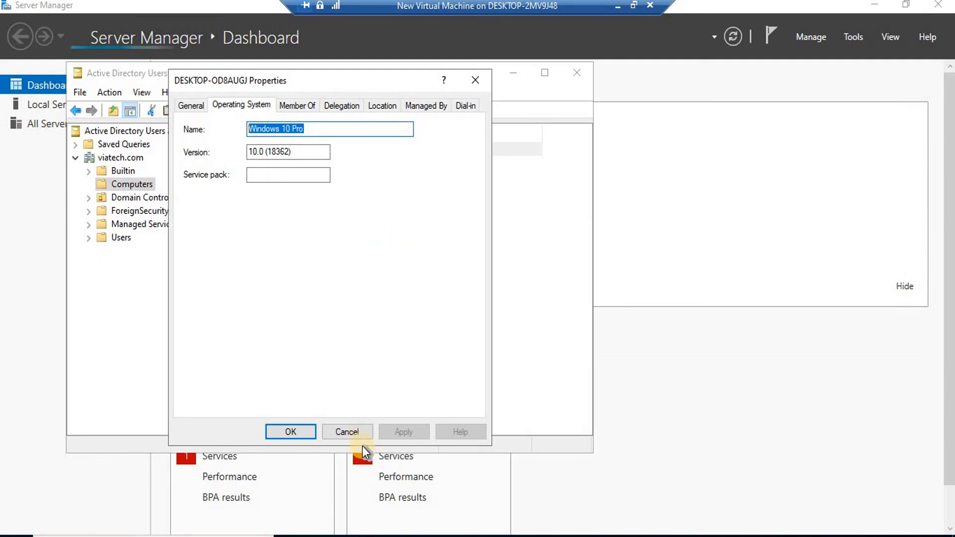
pyautogui.click(353, 433)
pyautogui.click(109, 159)
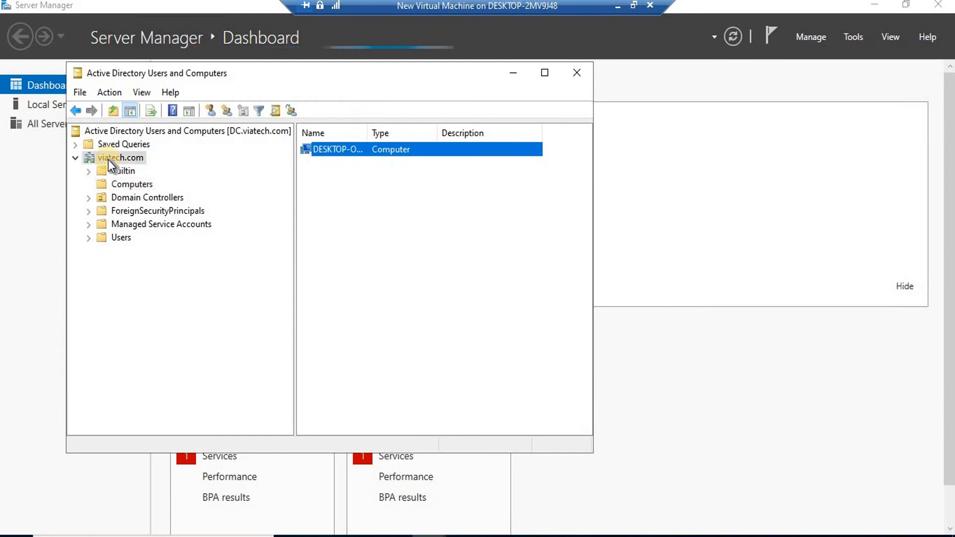
# Create an organizational unit named 'test' under the viatech.com domain.
pyautogui.rightClick(108, 158)
pyautogui.moveTo(143, 274)
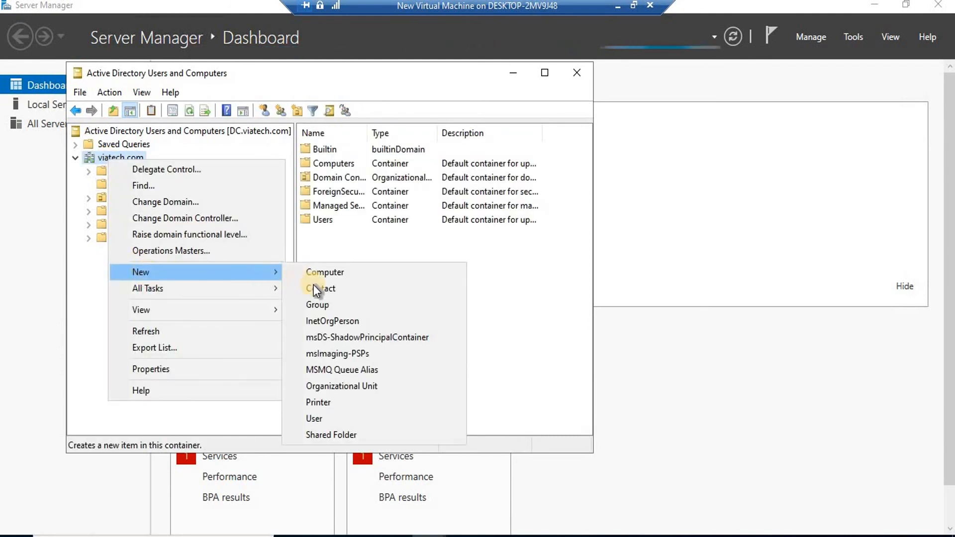
pyautogui.click(353, 388)
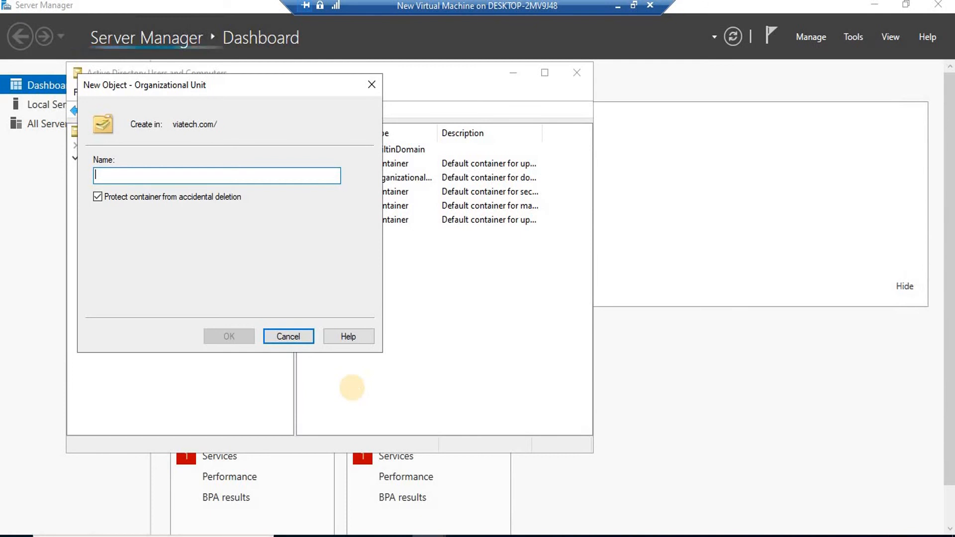
pyautogui.write('tes')
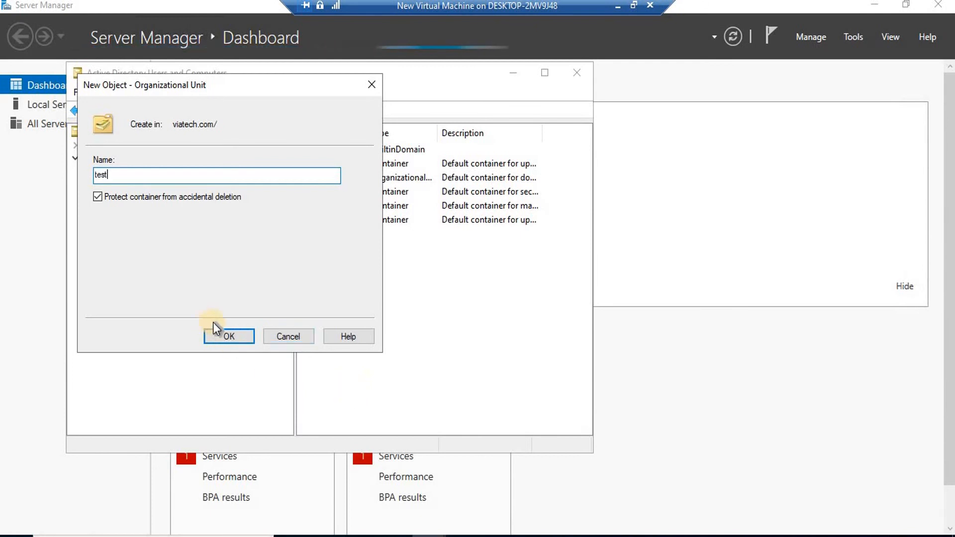
pyautogui.write('t')
pyautogui.click(229, 334)
# Begin a new user in the test OU, entering 'sam' in both name fields.
pyautogui.click(116, 252)
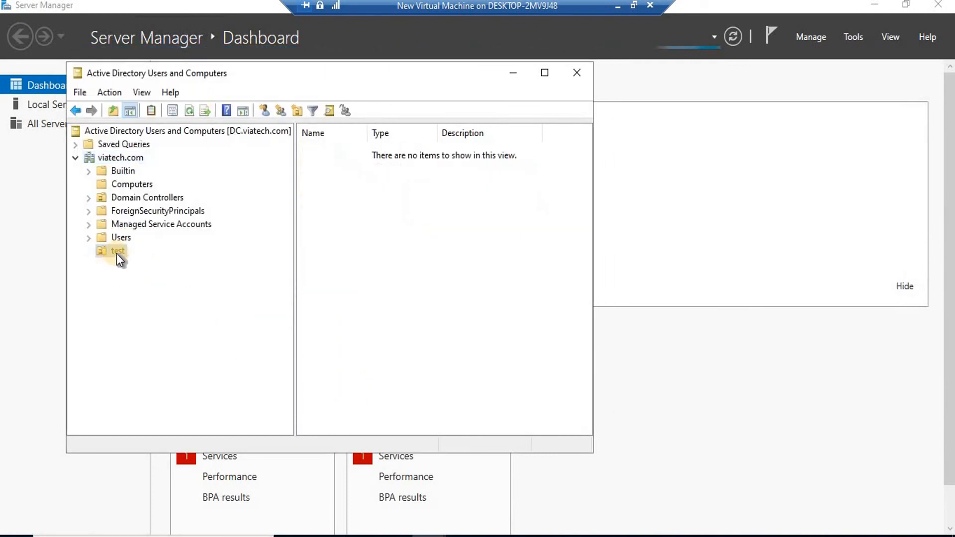
pyautogui.rightClick(118, 252)
pyautogui.moveTo(181, 319)
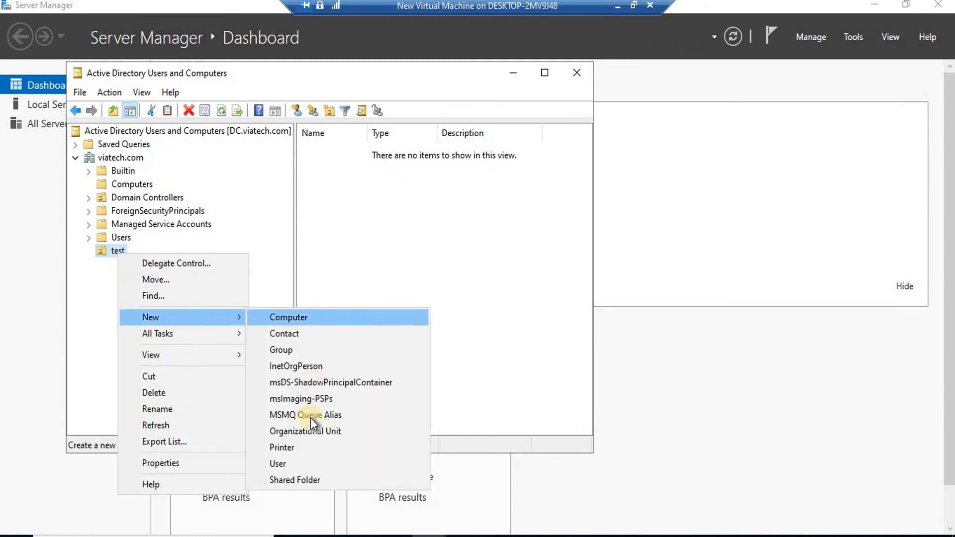
pyautogui.click(296, 467)
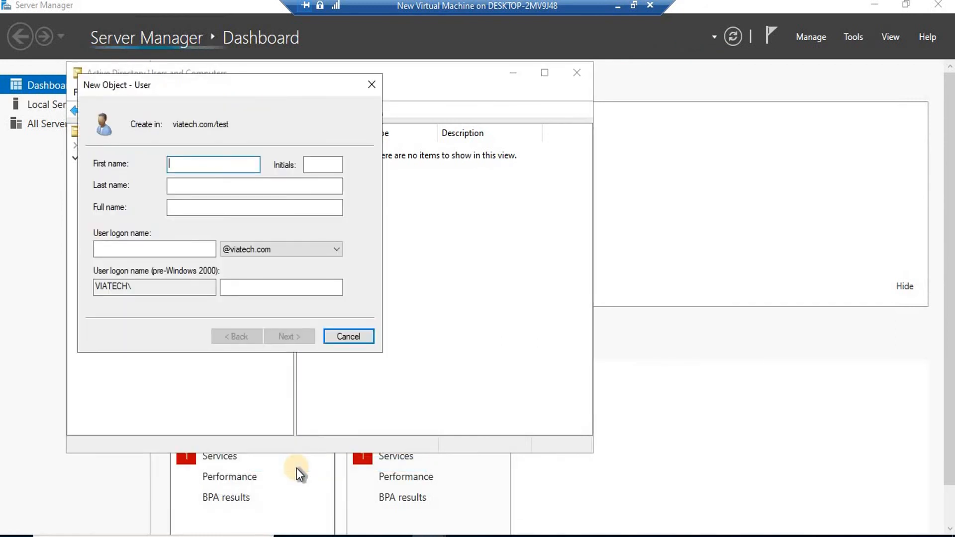
pyautogui.write('sam')
pyautogui.press('Tab')
pyautogui.press('Tab')
pyautogui.press('Tab')
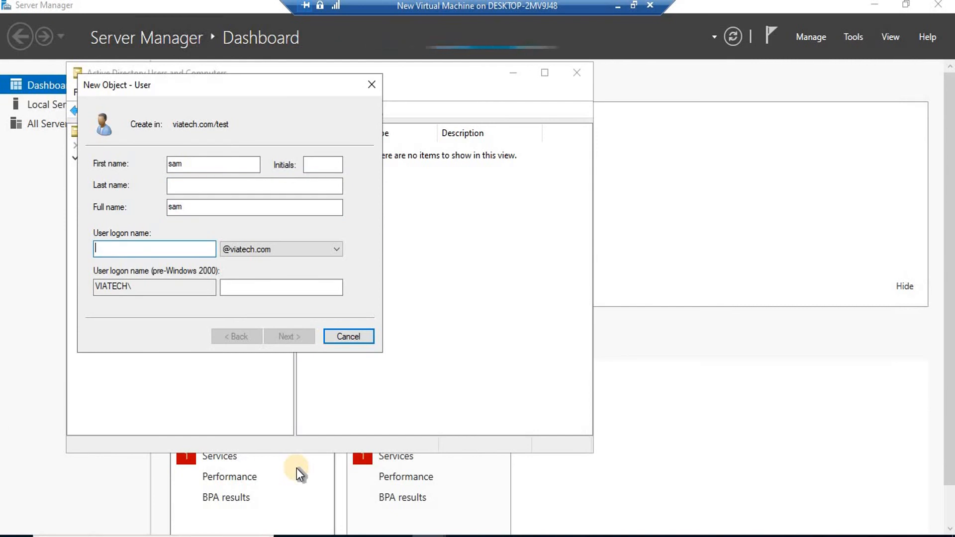
pyautogui.write('sam')
pyautogui.click(295, 337)
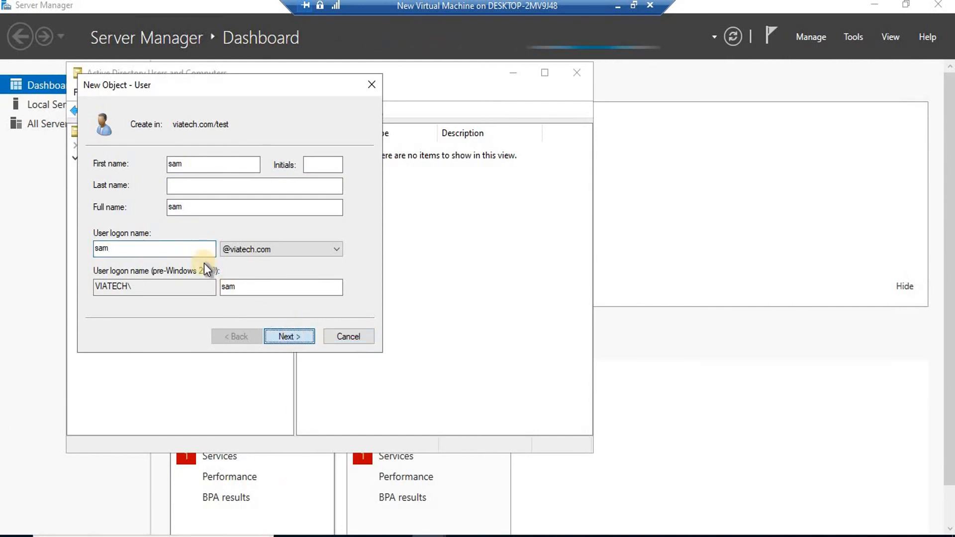
# Give sam a password that never expires and cannot be changed, then finish creating the user.
pyautogui.click(98, 230)
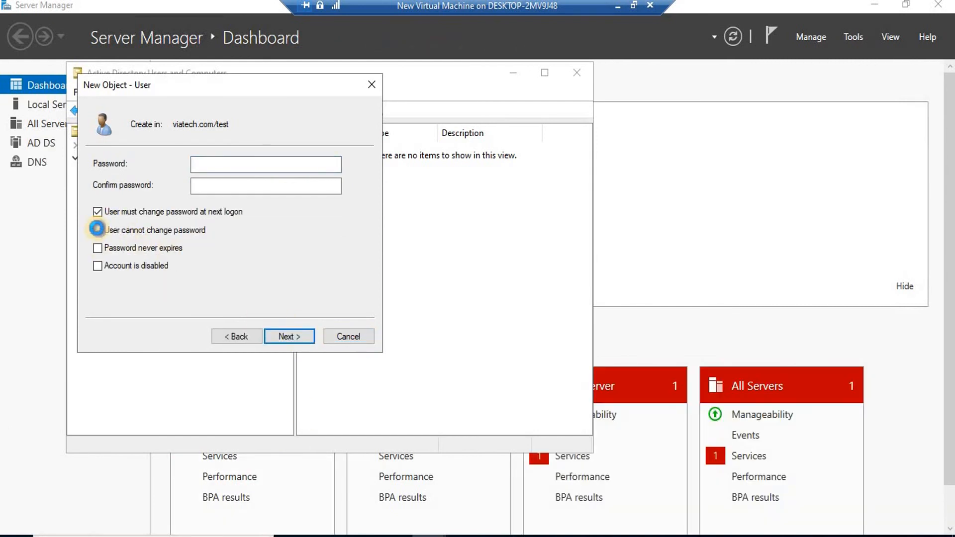
pyautogui.click(577, 325)
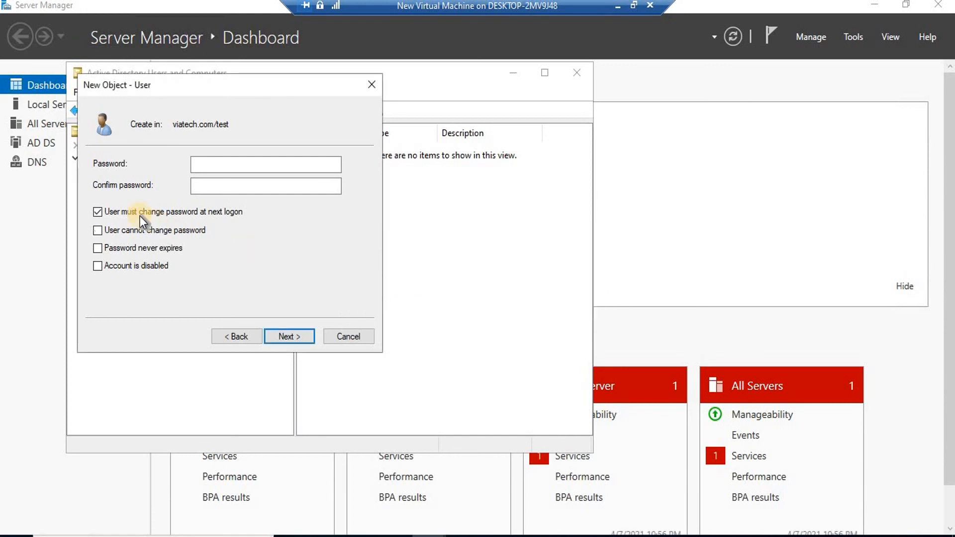
pyautogui.click(98, 212)
pyautogui.click(98, 231)
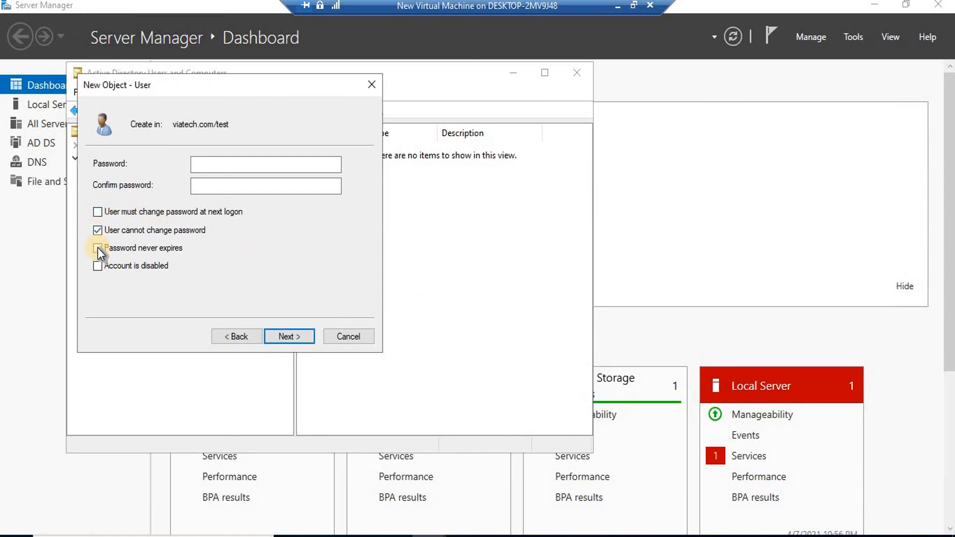
pyautogui.click(97, 248)
pyautogui.click(220, 167)
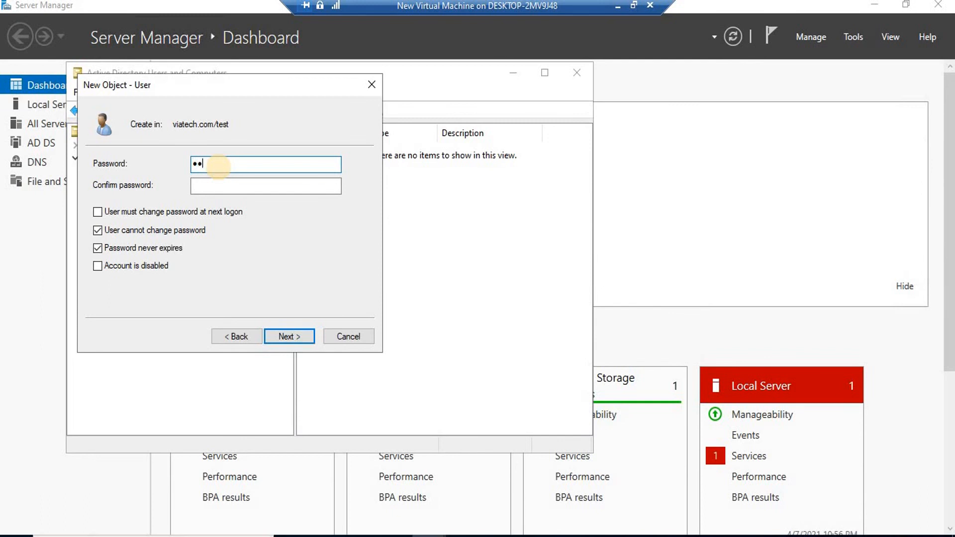
pyautogui.write('d')
pyautogui.press('Tab')
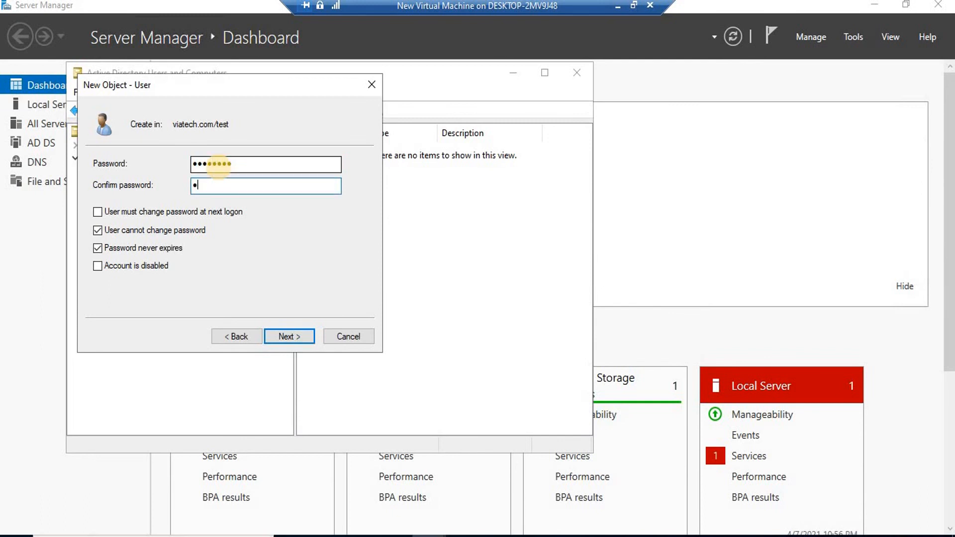
pyautogui.press('Return')
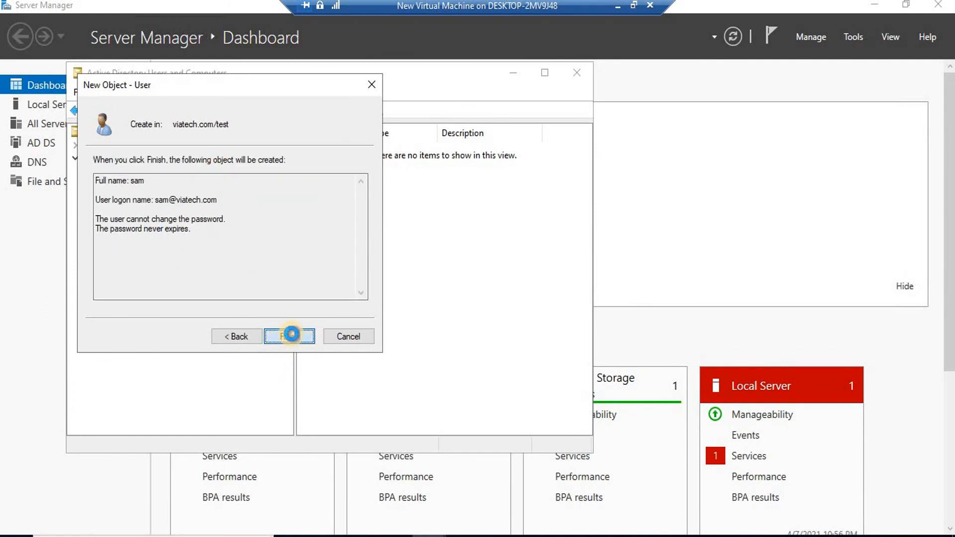
pyautogui.click(292, 333)
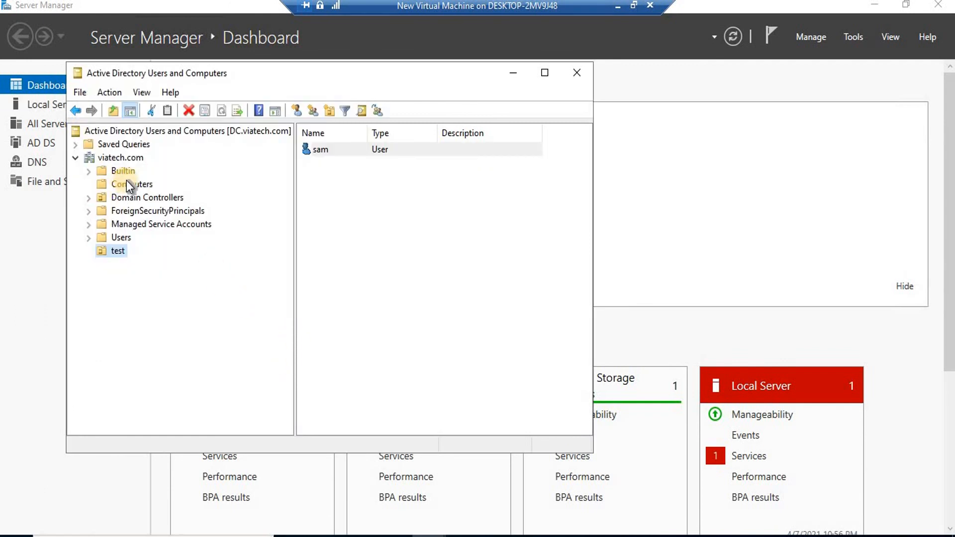
pyautogui.click(127, 185)
# Confirm the client computer appears under Computers, then switch to the win10 client VM.
pyautogui.click(147, 198)
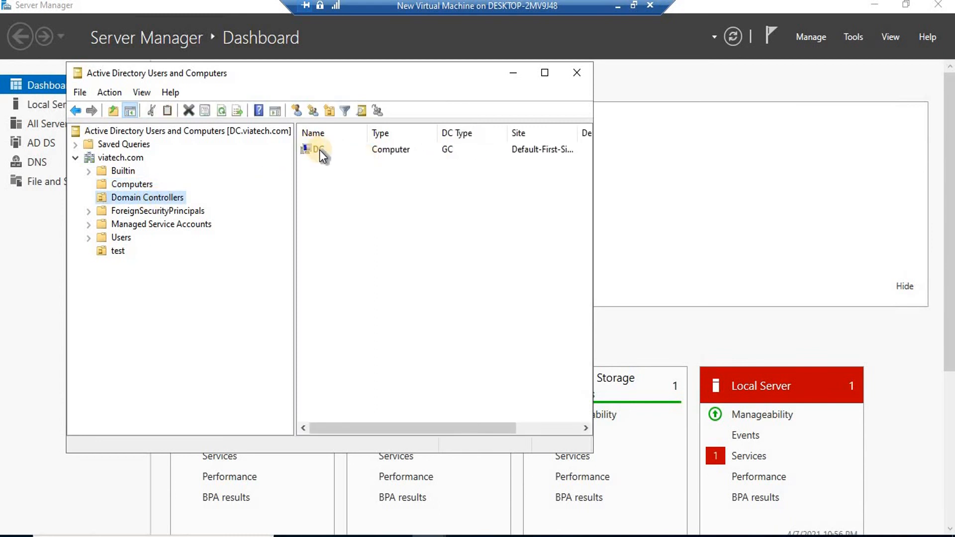
pyautogui.click(132, 186)
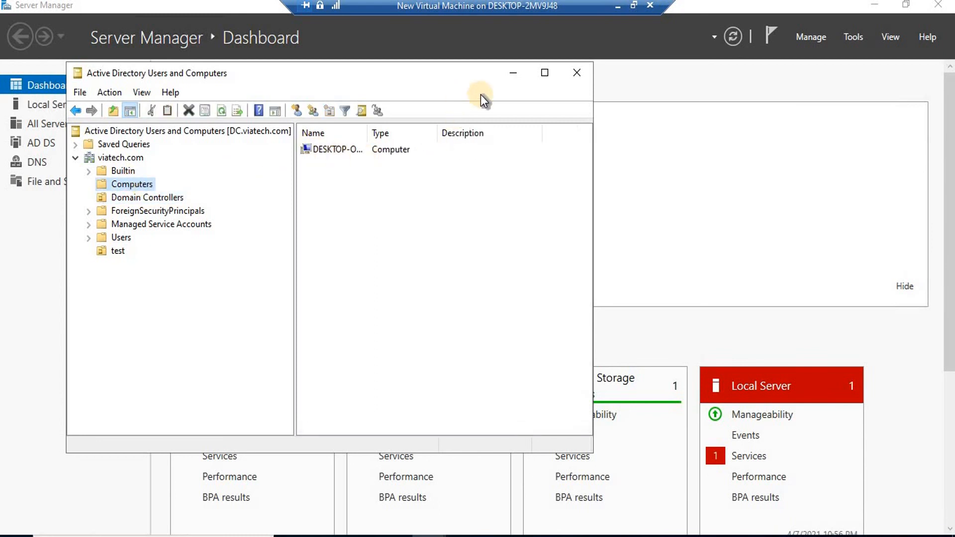
pyautogui.click(518, 79)
pyautogui.click(633, 5)
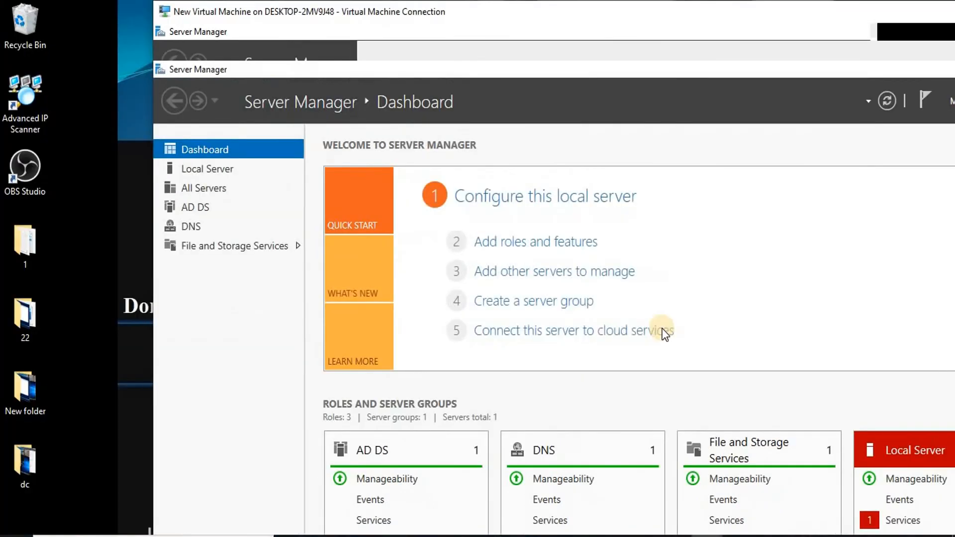
pyautogui.moveTo(685, 536)
pyautogui.click(748, 479)
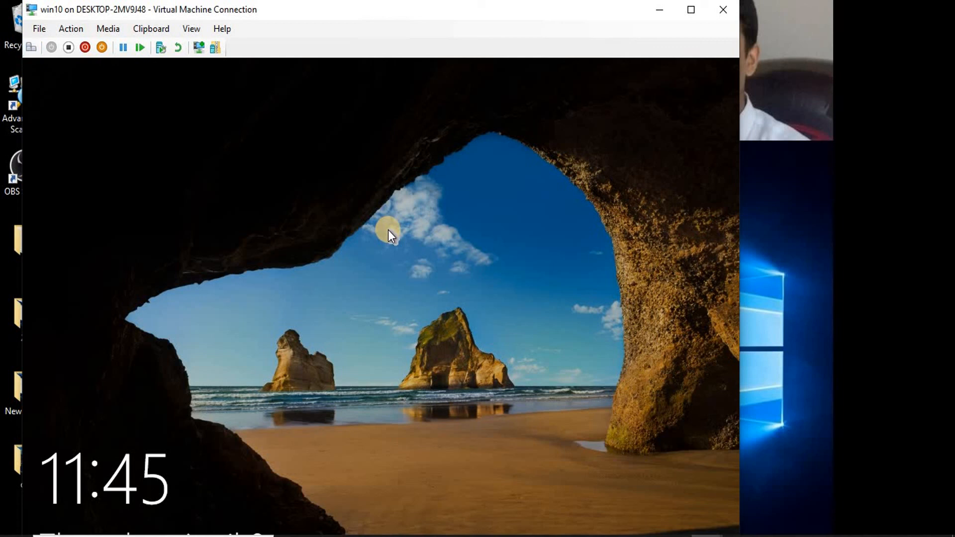
# Sign in on the Windows 10 client as domain user sam with its password, then minimize the VM.
pyautogui.click(420, 224)
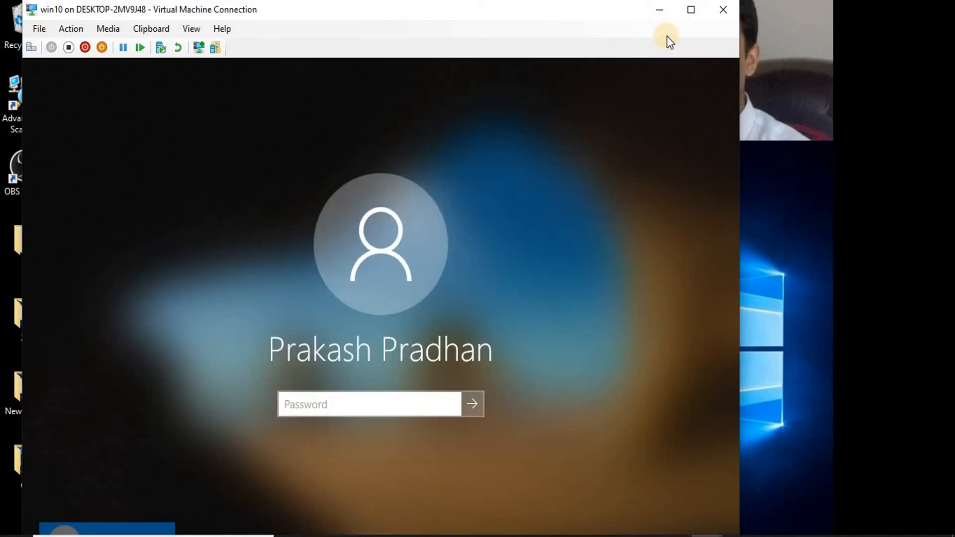
pyautogui.click(692, 13)
pyautogui.click(209, 520)
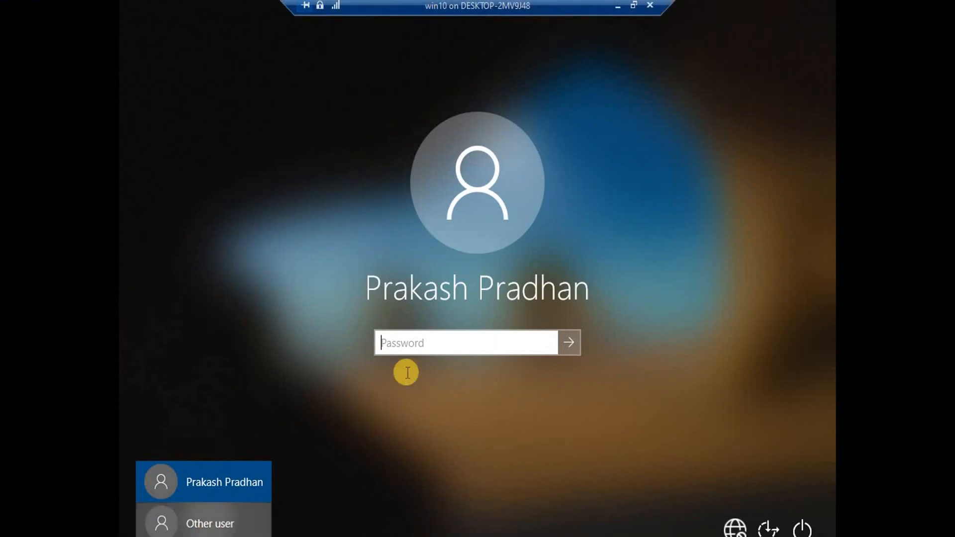
pyautogui.write('sam')
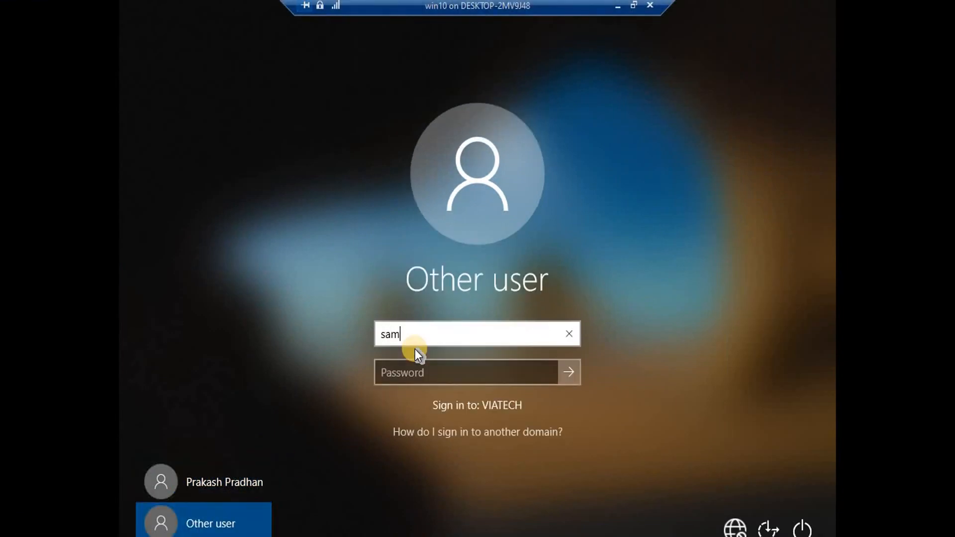
pyautogui.press('Tab')
pyautogui.write('•')
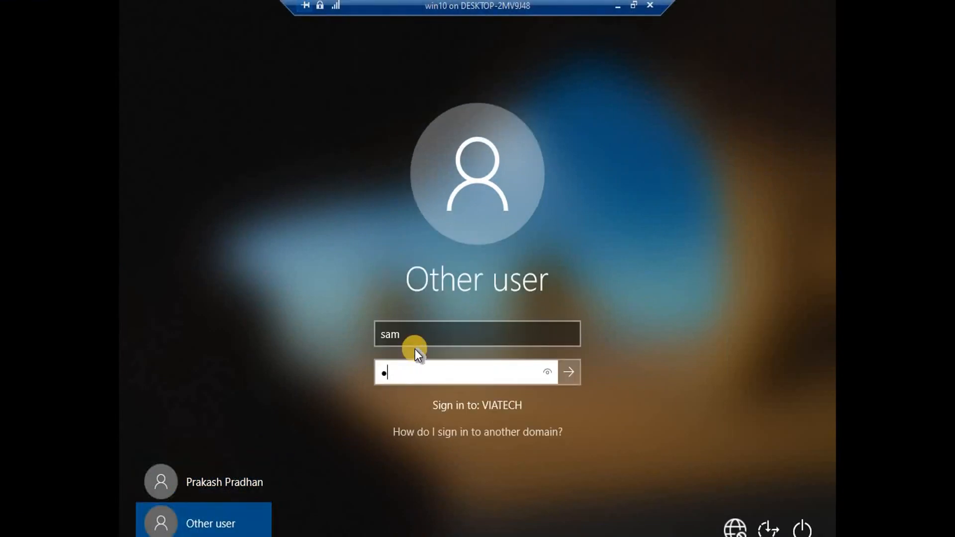
pyautogui.press('Return')
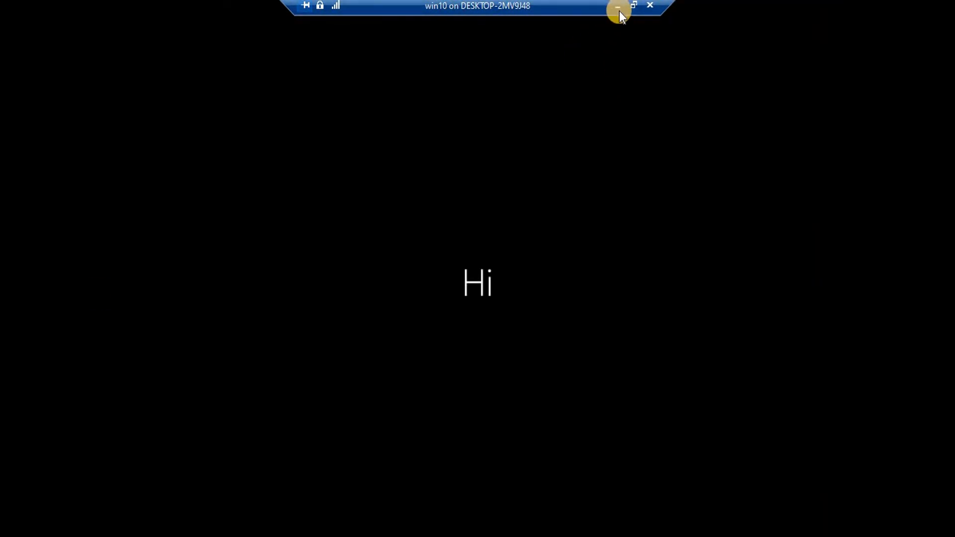
pyautogui.click(618, 11)
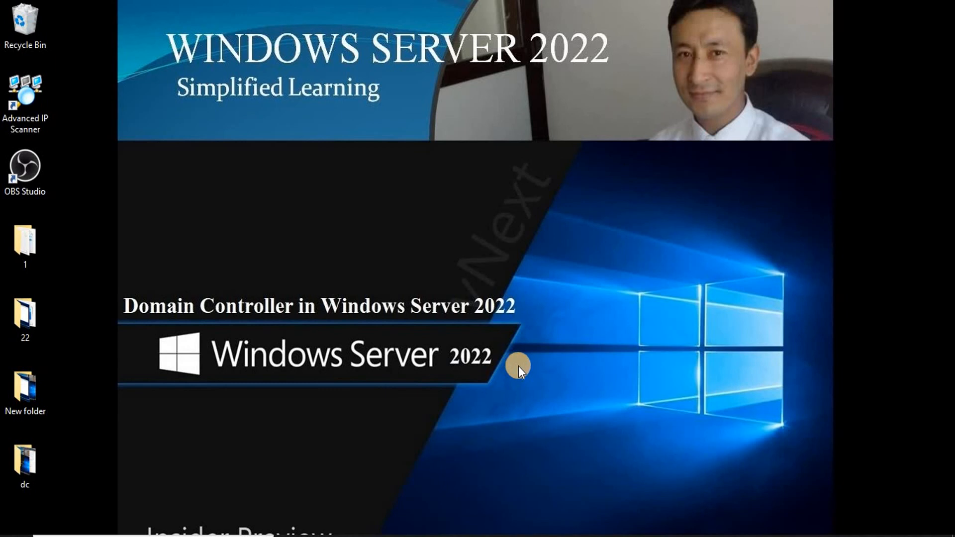